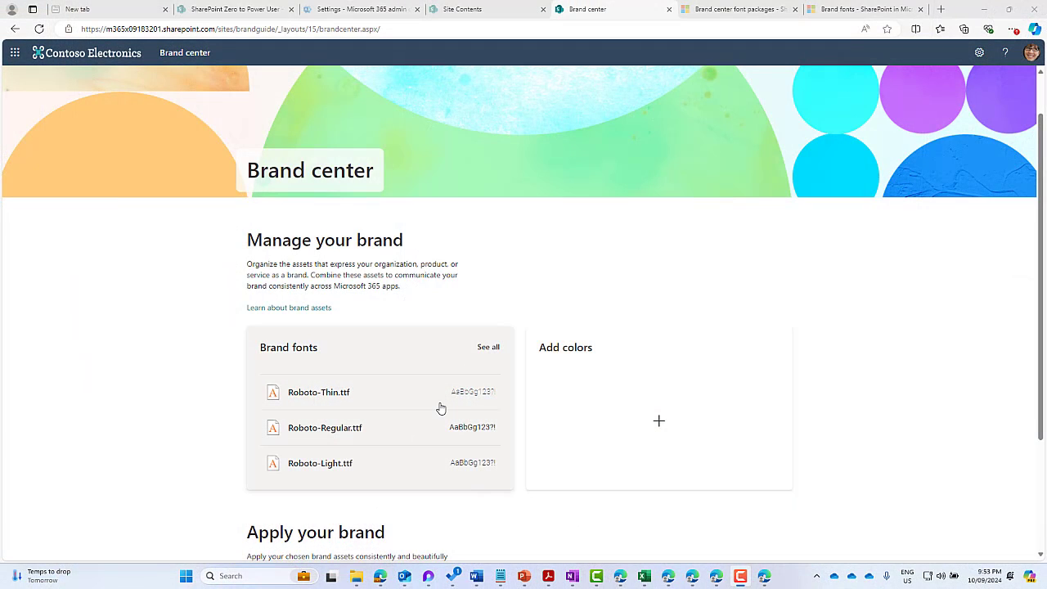
Step: Scroll through the Brand center home page to find the Brand fonts card
{"action": "scroll", "coordinate": [441, 407], "scroll_direction": "down", "scroll_amount": 2}
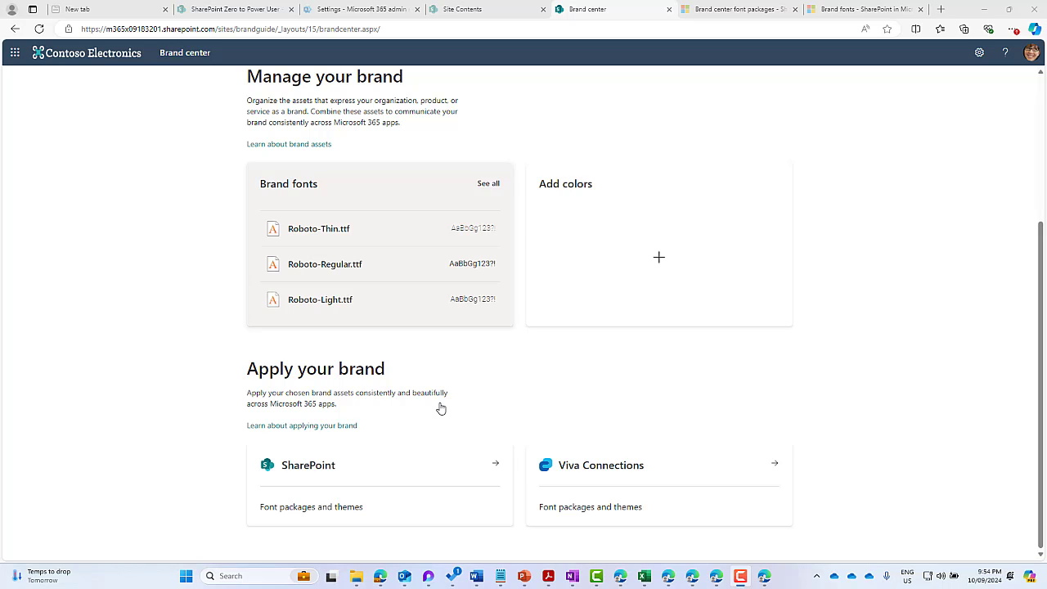
{"action": "scroll", "coordinate": [337, 329], "scroll_direction": "up", "scroll_amount": 3}
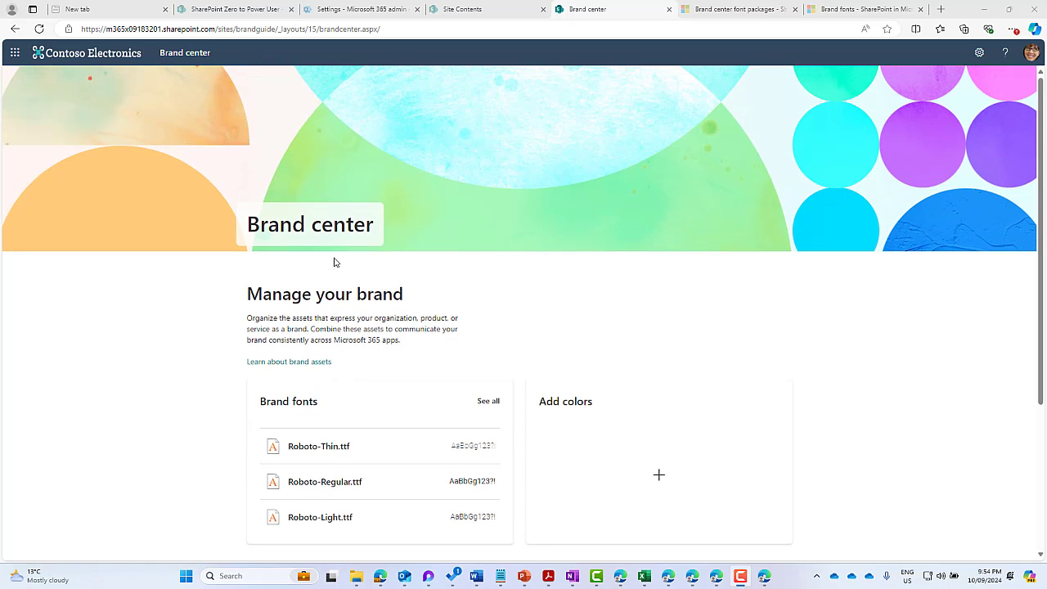
{"action": "scroll", "coordinate": [310, 314], "scroll_direction": "down", "scroll_amount": 1}
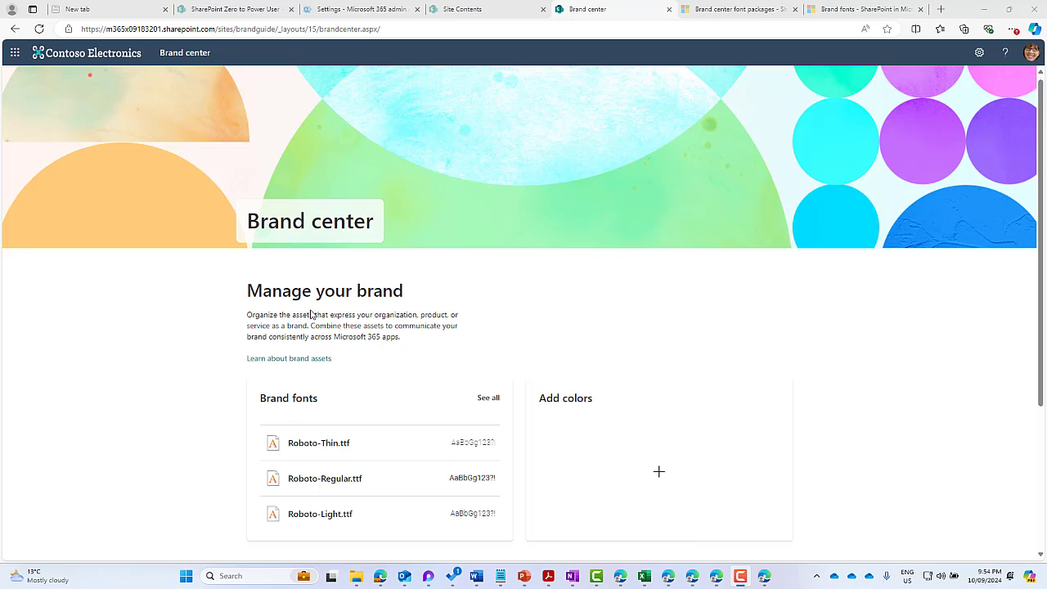
{"action": "scroll", "coordinate": [311, 314], "scroll_direction": "down", "scroll_amount": 1}
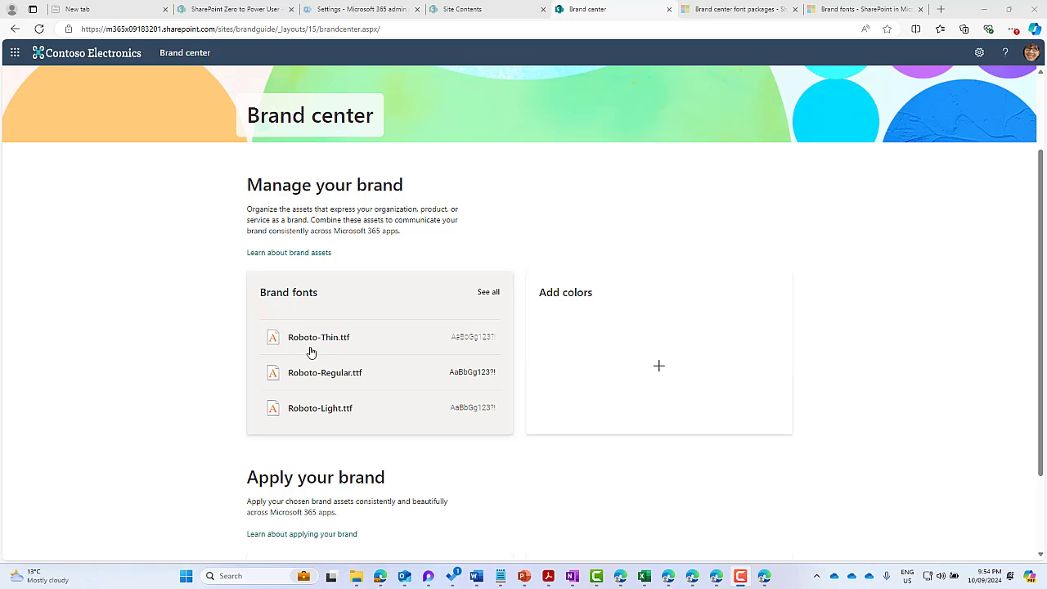
Step: View the full Brand fonts list, then return home and locate the Apply your brand section
{"action": "left_click", "coordinate": [355, 300]}
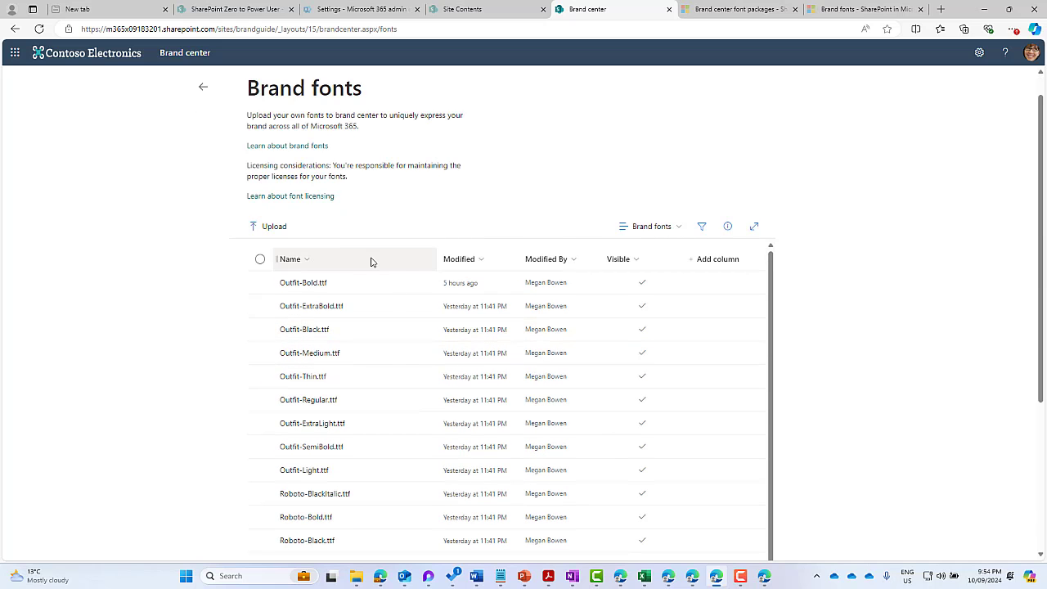
{"action": "left_click", "coordinate": [205, 88]}
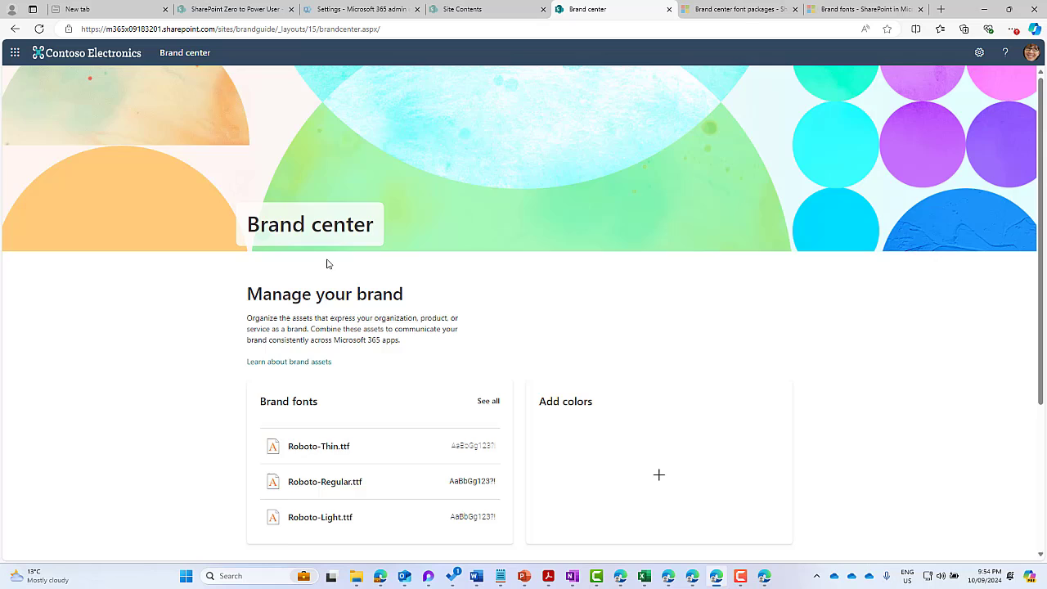
{"action": "scroll", "coordinate": [324, 264], "scroll_direction": "down", "scroll_amount": 3}
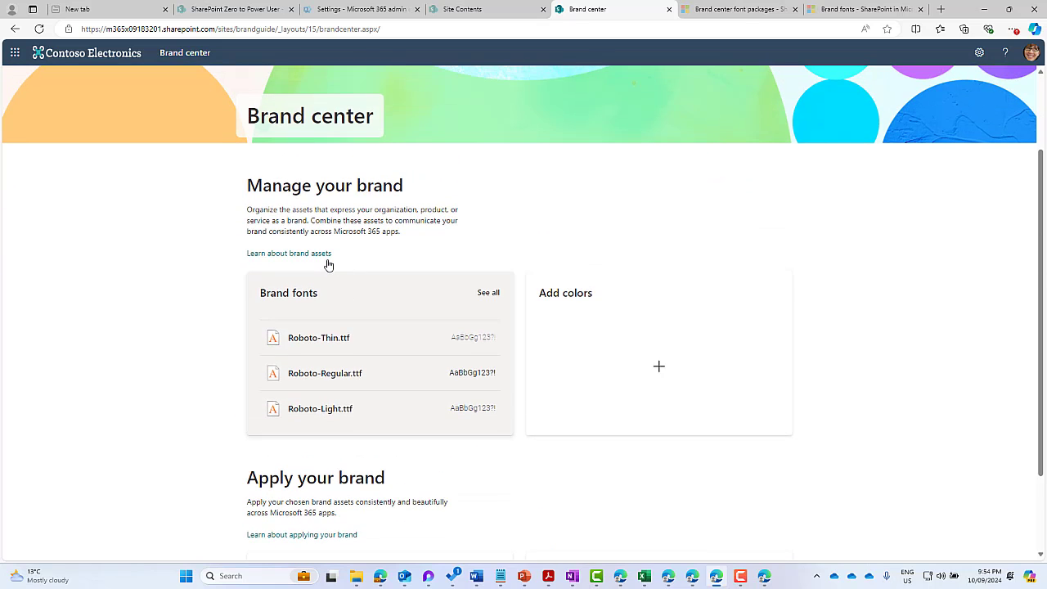
{"action": "scroll", "coordinate": [327, 264], "scroll_direction": "down", "scroll_amount": 2}
{"action": "left_click_drag", "start_coordinate": [246, 369], "coordinate": [412, 373]}
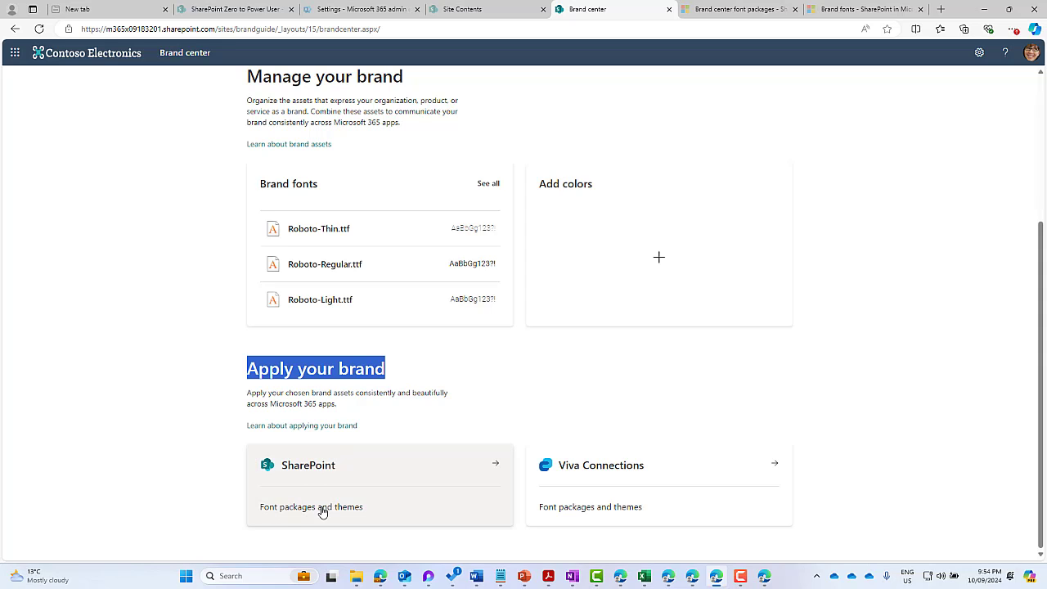
{"action": "left_click", "coordinate": [201, 509]}
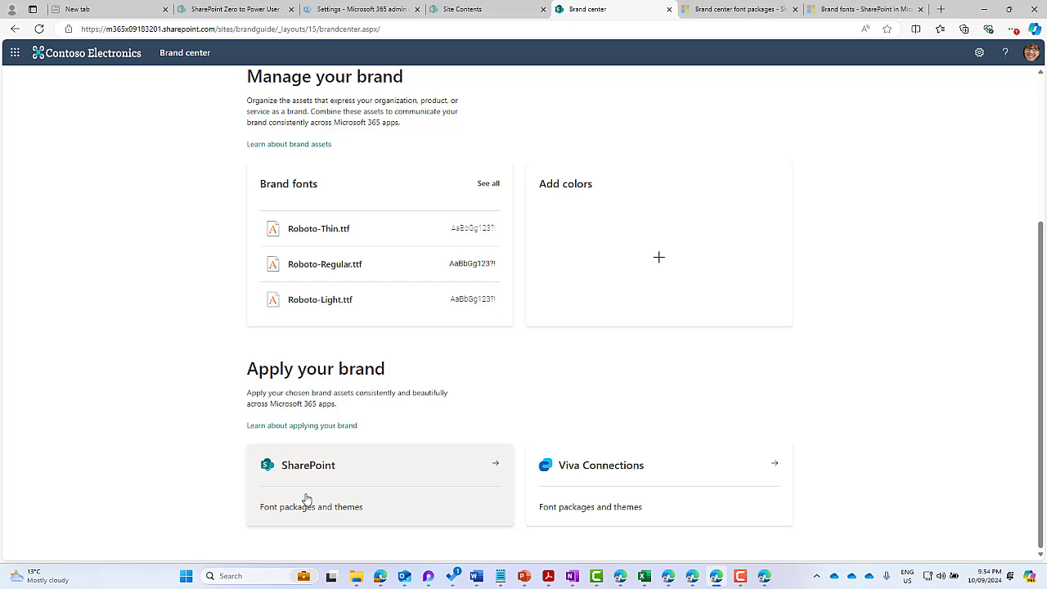
Step: Open the SharePoint branding settings and scroll down to Font packages
{"action": "left_click", "coordinate": [298, 483]}
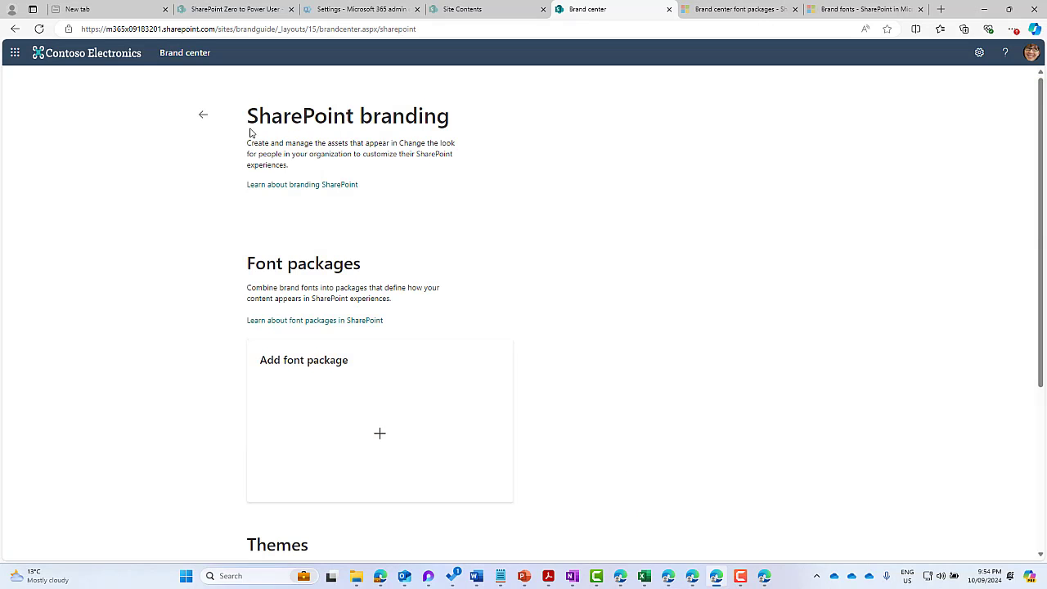
{"action": "scroll", "coordinate": [297, 276], "scroll_direction": "down", "scroll_amount": 2}
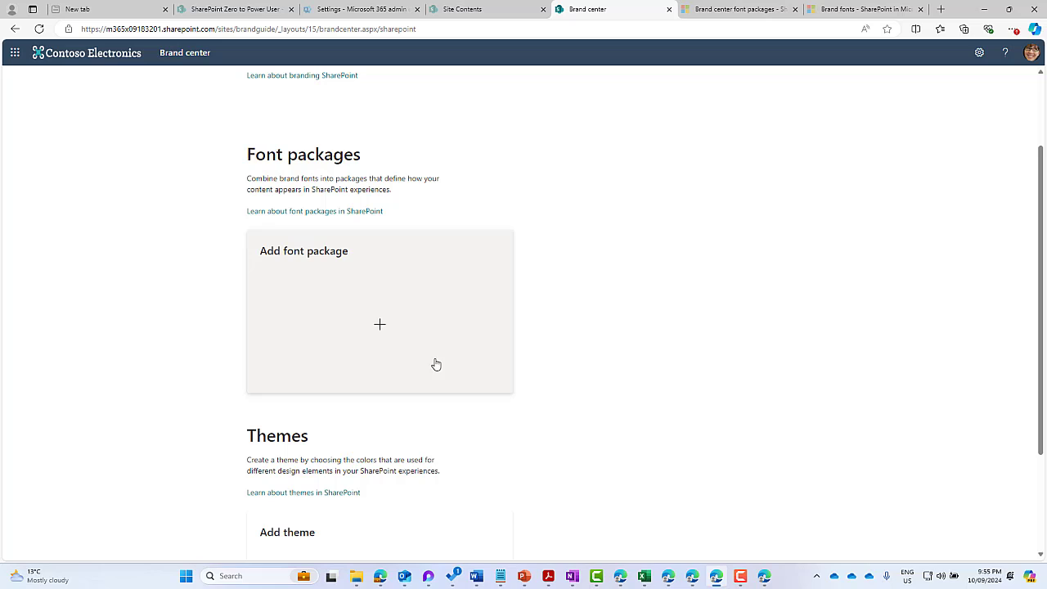
Step: Start a new font package and choose Outfit as the display font
{"action": "left_click", "coordinate": [356, 325]}
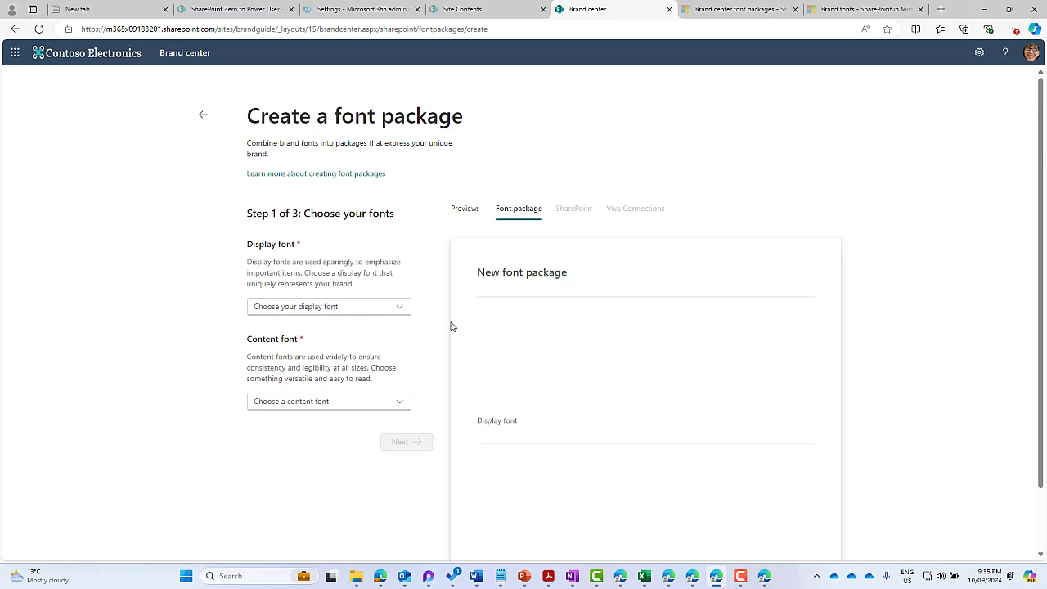
{"action": "left_click", "coordinate": [328, 309]}
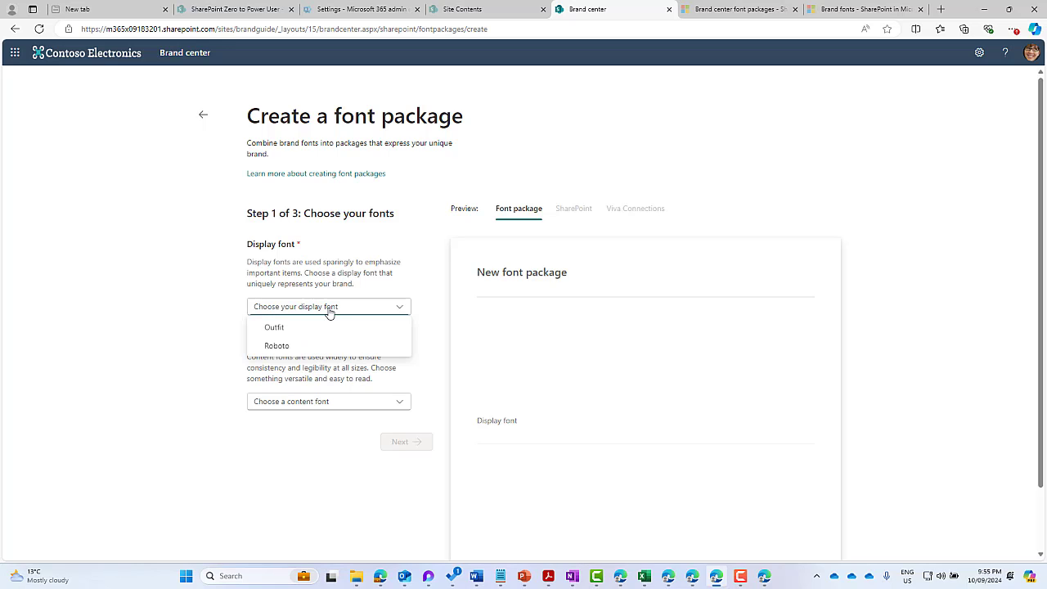
{"action": "left_click", "coordinate": [276, 329]}
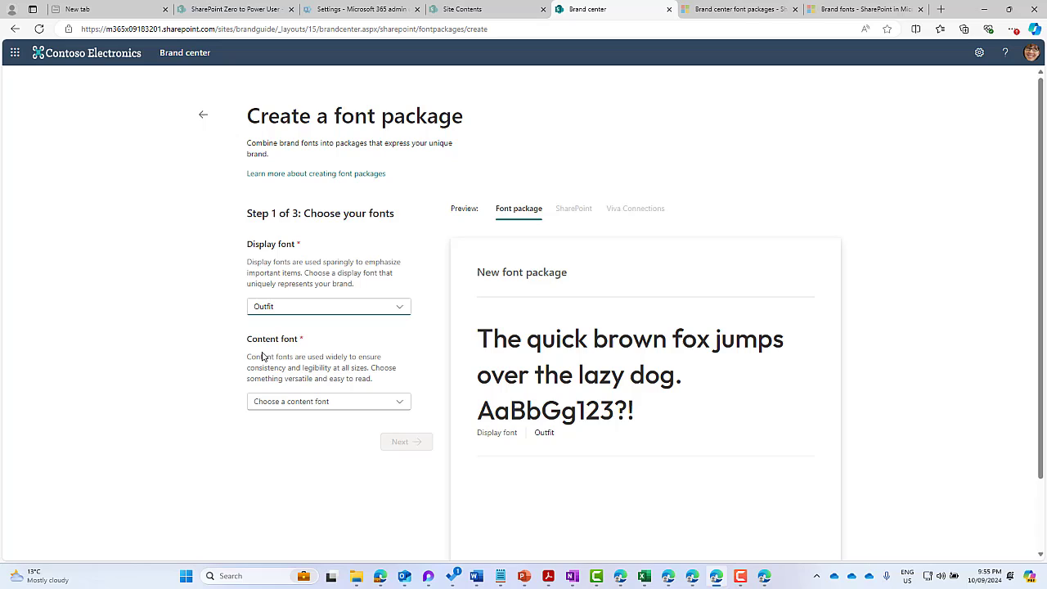
{"action": "left_click_drag", "start_coordinate": [245, 339], "coordinate": [305, 360]}
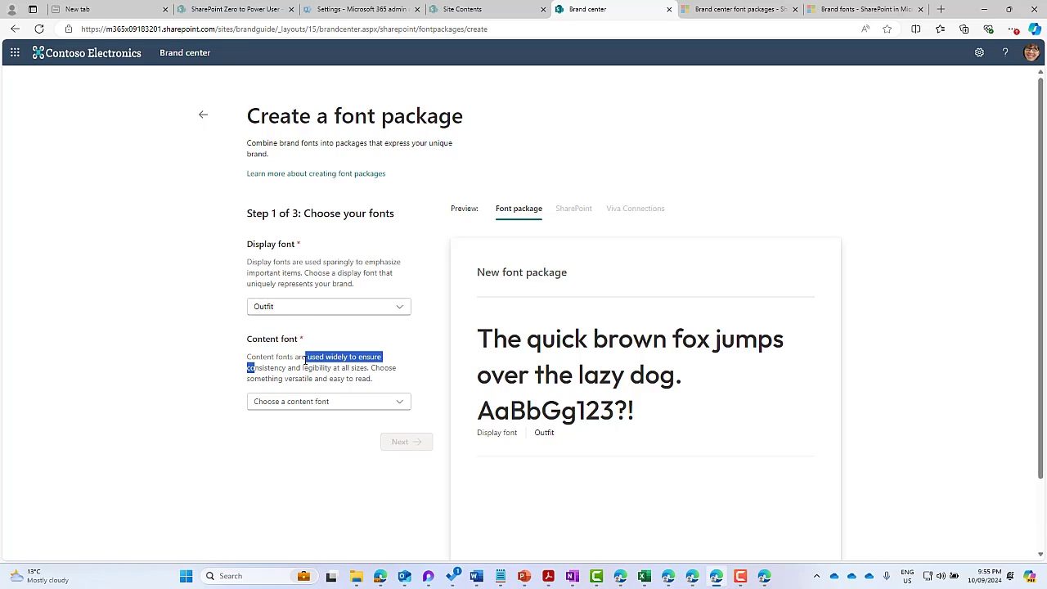
{"action": "left_click", "coordinate": [289, 374]}
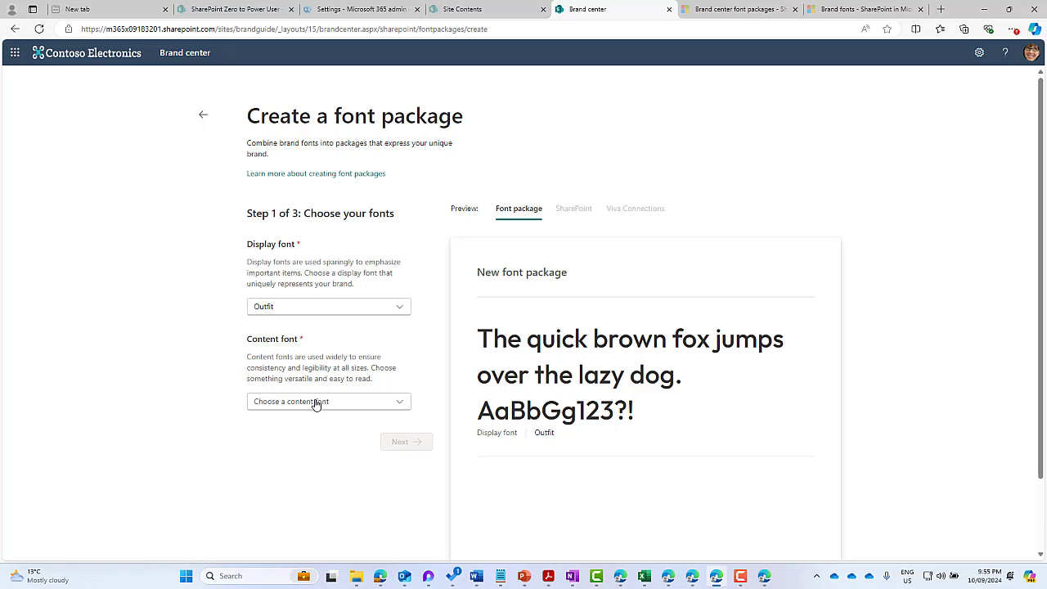
Step: Choose Roboto as the content font and review the package preview
{"action": "left_click", "coordinate": [312, 404]}
{"action": "left_click", "coordinate": [271, 440]}
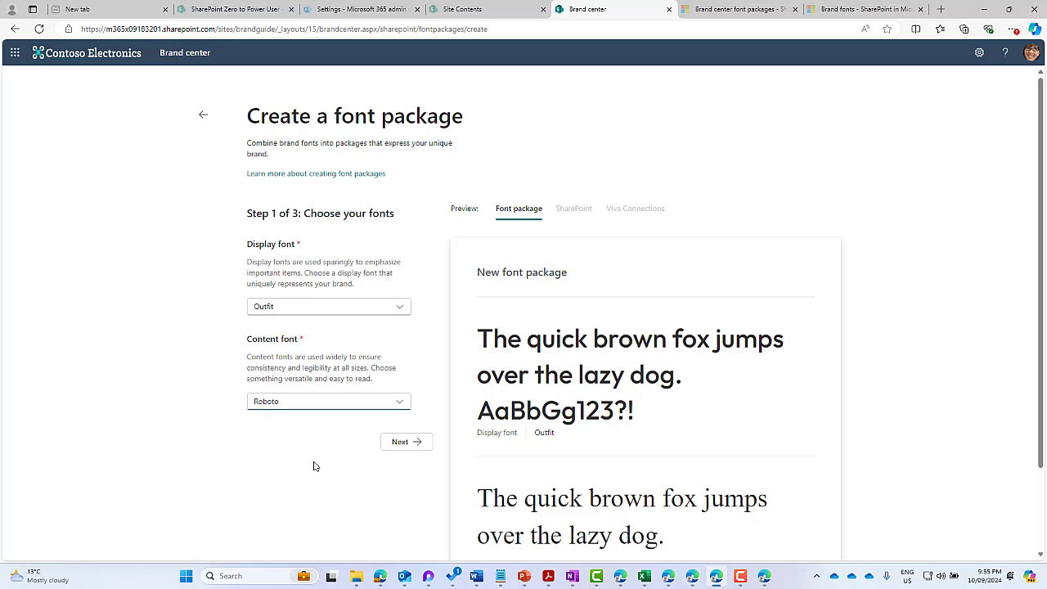
{"action": "scroll", "coordinate": [500, 324], "scroll_direction": "down", "scroll_amount": 1}
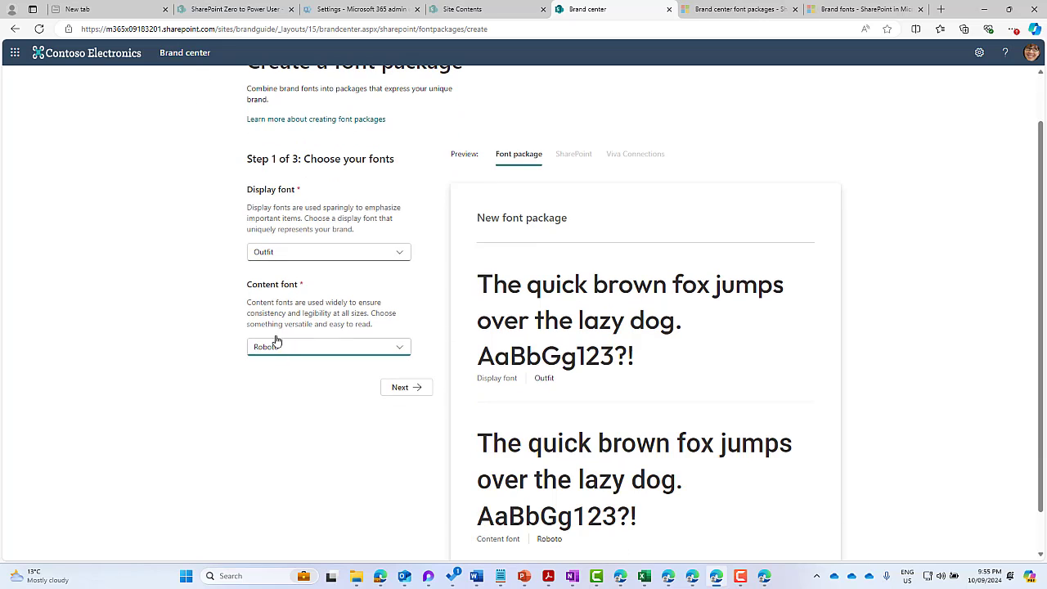
{"action": "scroll", "coordinate": [499, 338], "scroll_direction": "down", "scroll_amount": 1}
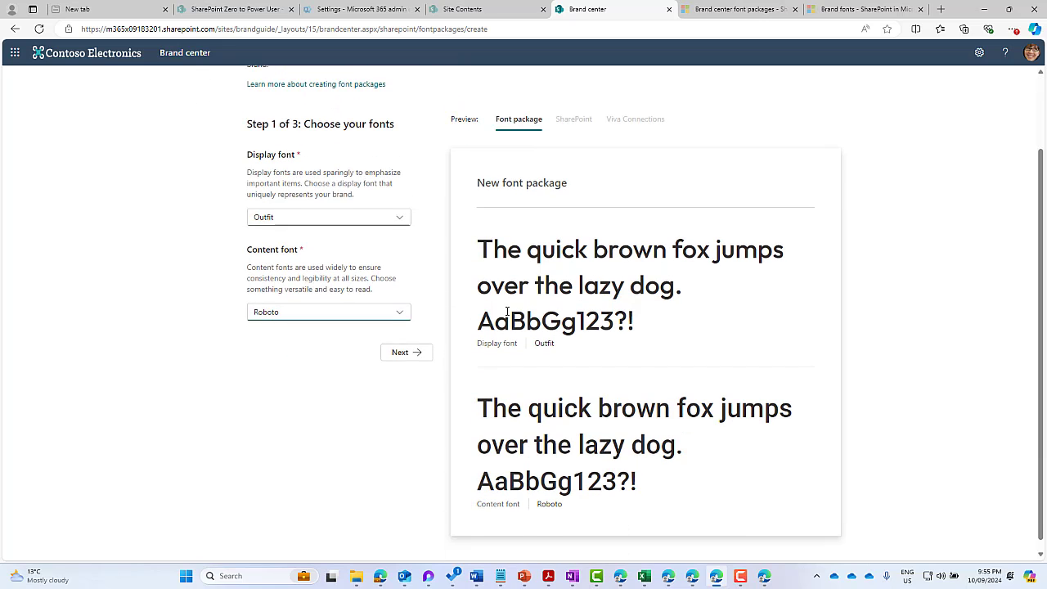
{"action": "left_click_drag", "start_coordinate": [474, 174], "coordinate": [571, 175]}
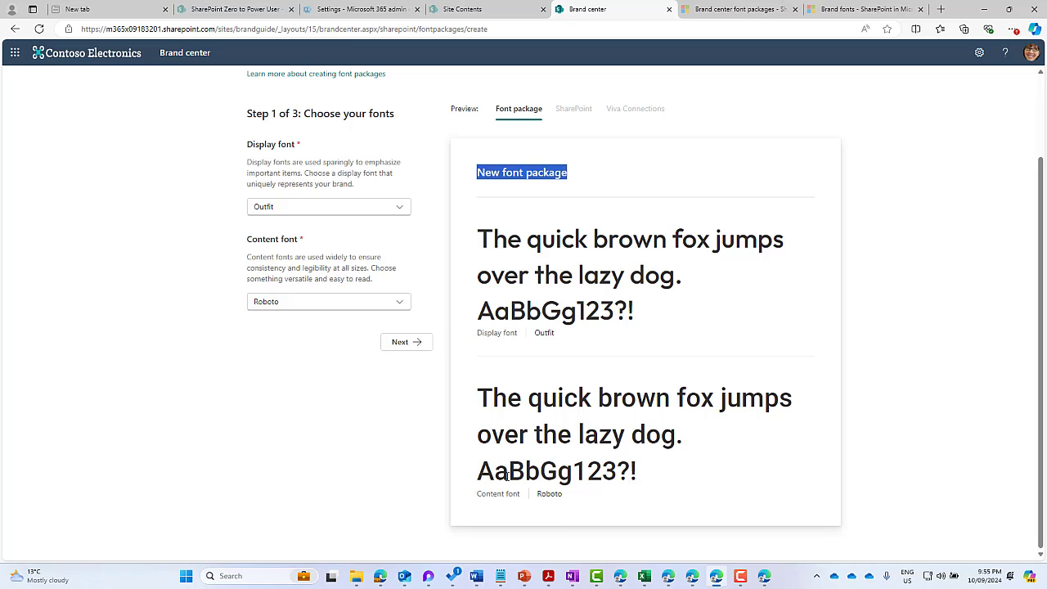
{"action": "scroll", "coordinate": [355, 299], "scroll_direction": "up", "scroll_amount": 2}
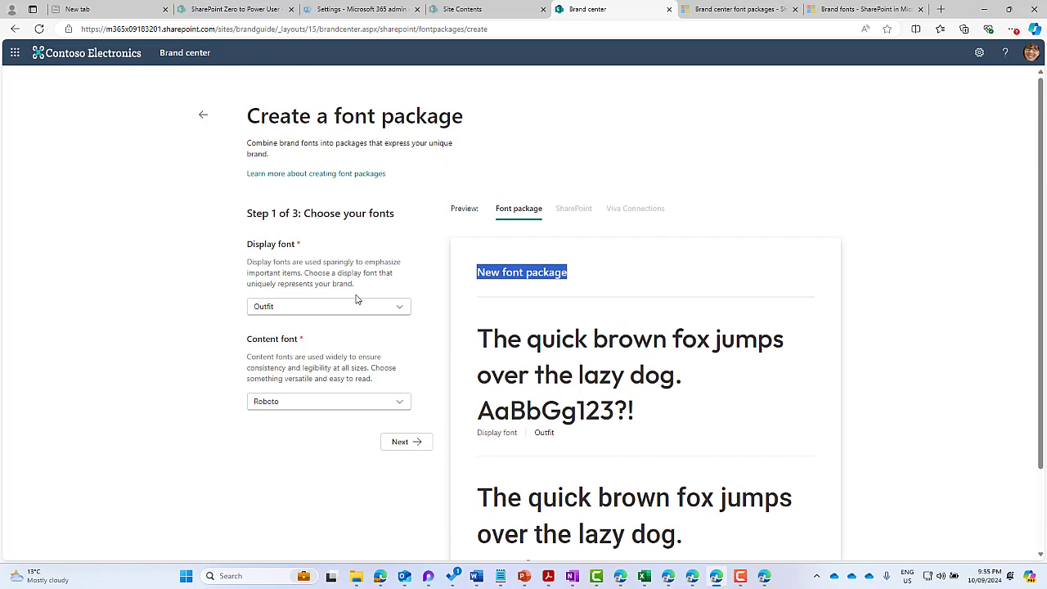
Step: Move to font assignment and set both Title and Headline fonts to Outfit
{"action": "left_click", "coordinate": [407, 444]}
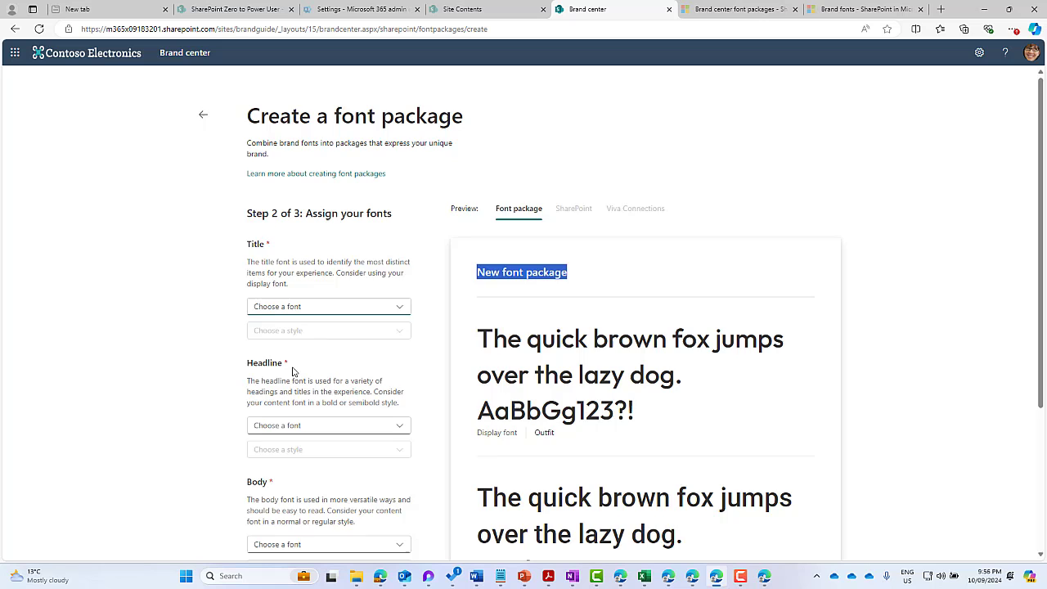
{"action": "scroll", "coordinate": [290, 376], "scroll_direction": "down", "scroll_amount": 2}
{"action": "scroll", "coordinate": [293, 373], "scroll_direction": "down", "scroll_amount": 1}
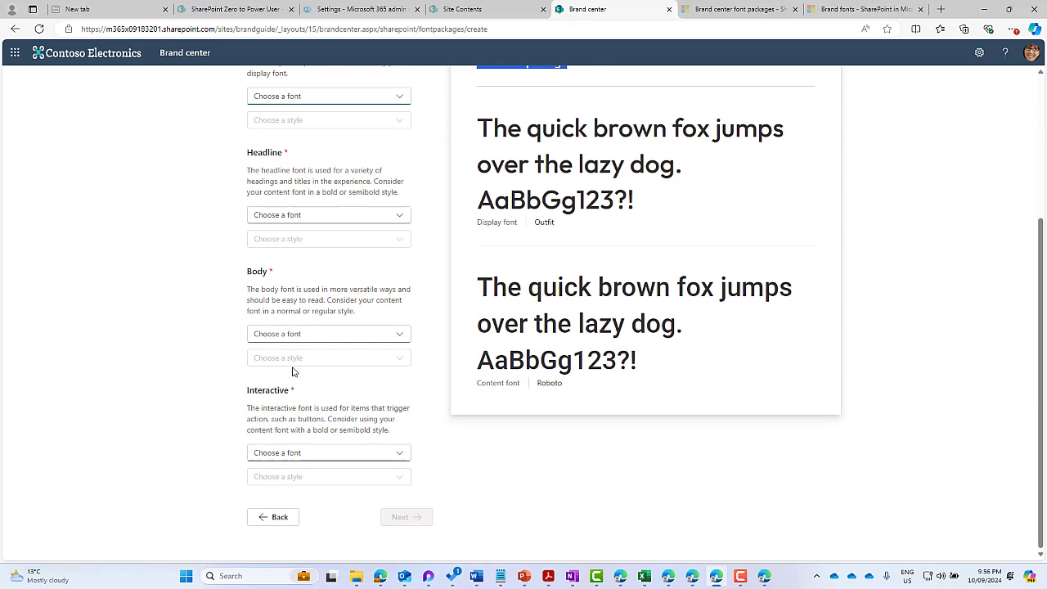
{"action": "scroll", "coordinate": [293, 373], "scroll_direction": "up", "scroll_amount": 3}
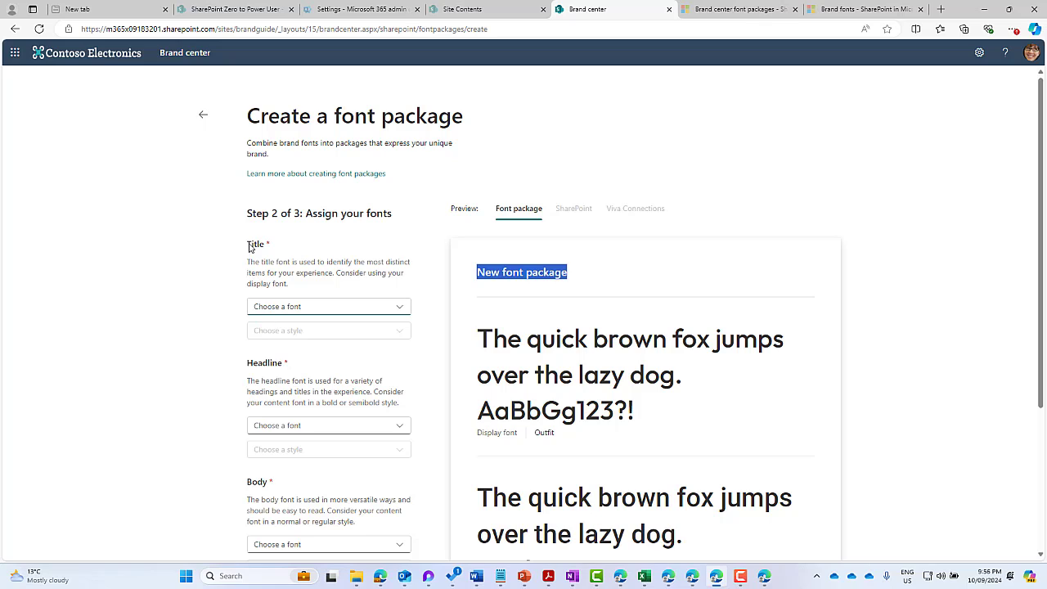
{"action": "left_click_drag", "start_coordinate": [249, 246], "coordinate": [266, 246]}
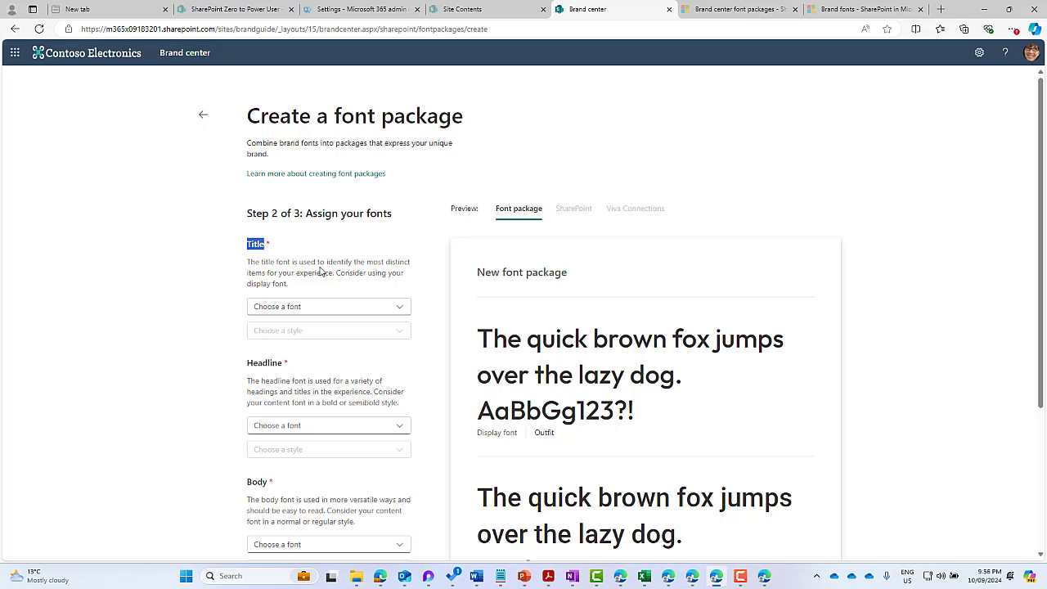
{"action": "left_click", "coordinate": [347, 313]}
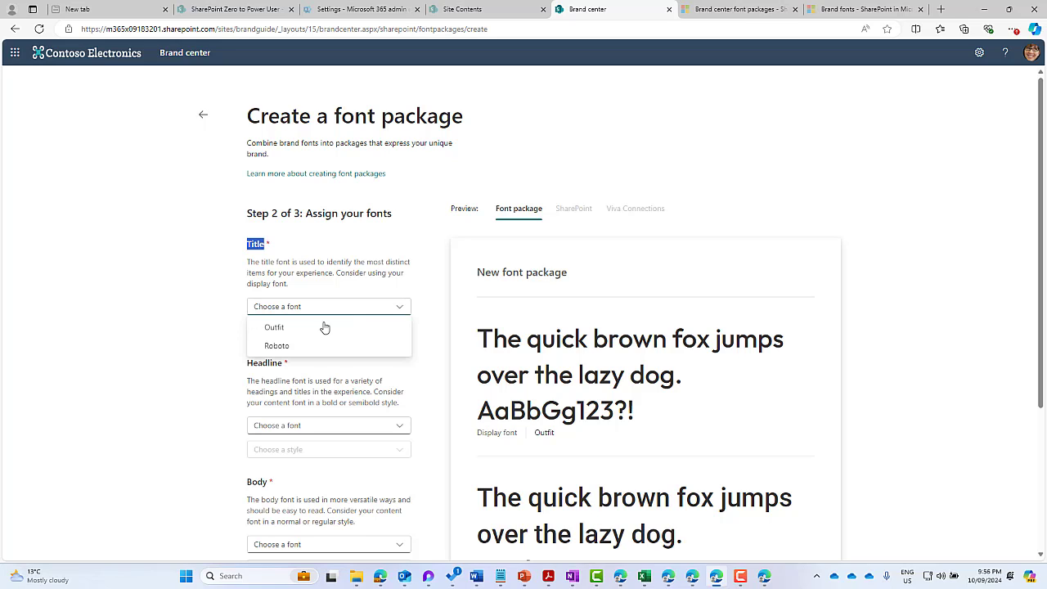
{"action": "left_click", "coordinate": [319, 328]}
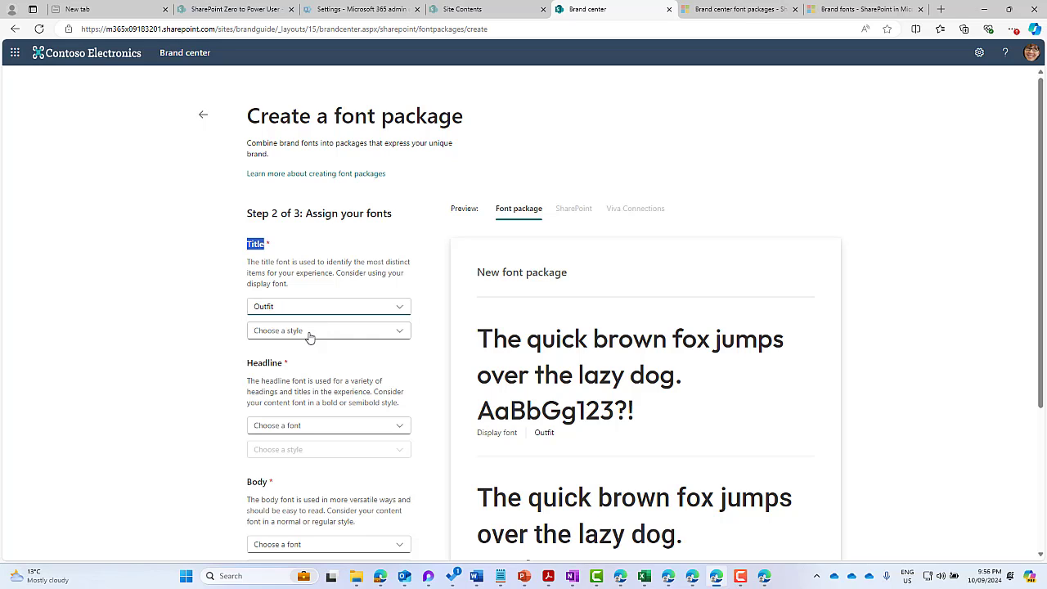
{"action": "left_click", "coordinate": [306, 436]}
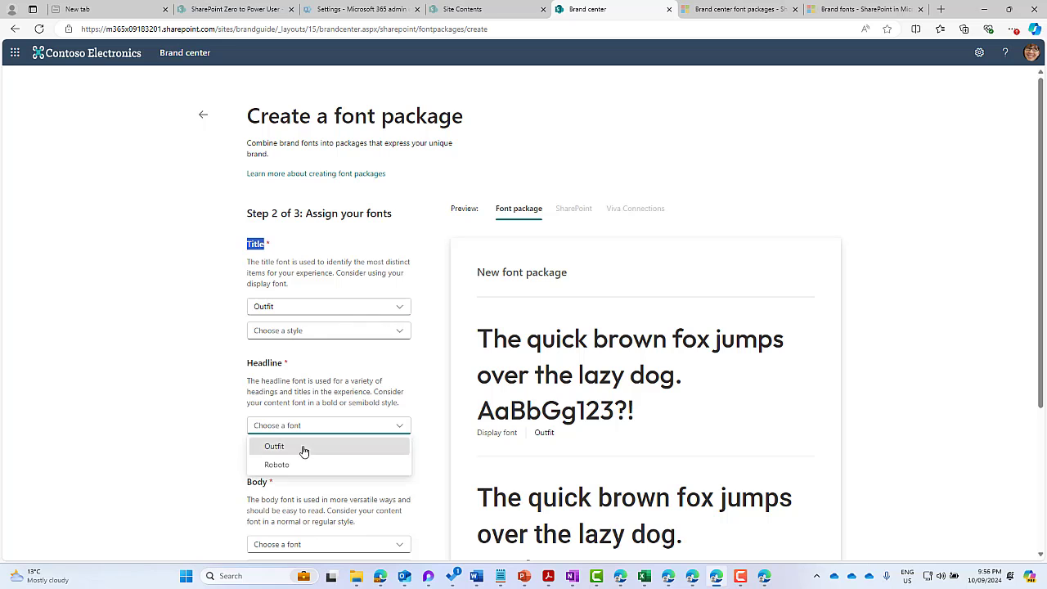
{"action": "left_click", "coordinate": [299, 447]}
Step: Set the Body font to Roboto and the Interactive font to Roboto Bold
{"action": "scroll", "coordinate": [320, 416], "scroll_direction": "down", "scroll_amount": 2}
{"action": "left_click", "coordinate": [306, 436]}
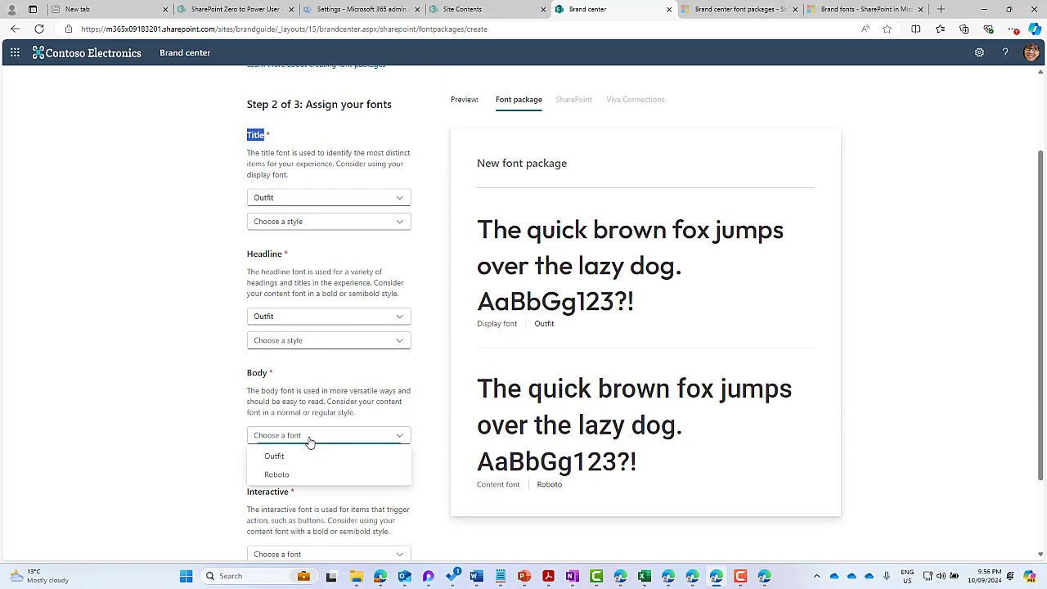
{"action": "left_click", "coordinate": [296, 475]}
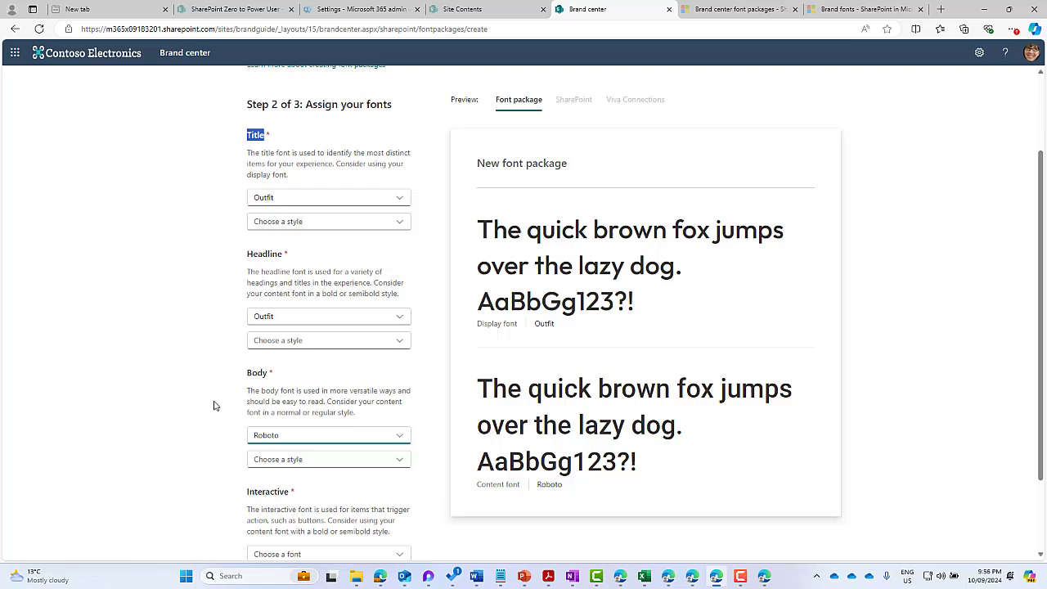
{"action": "scroll", "coordinate": [215, 405], "scroll_direction": "down", "scroll_amount": 2}
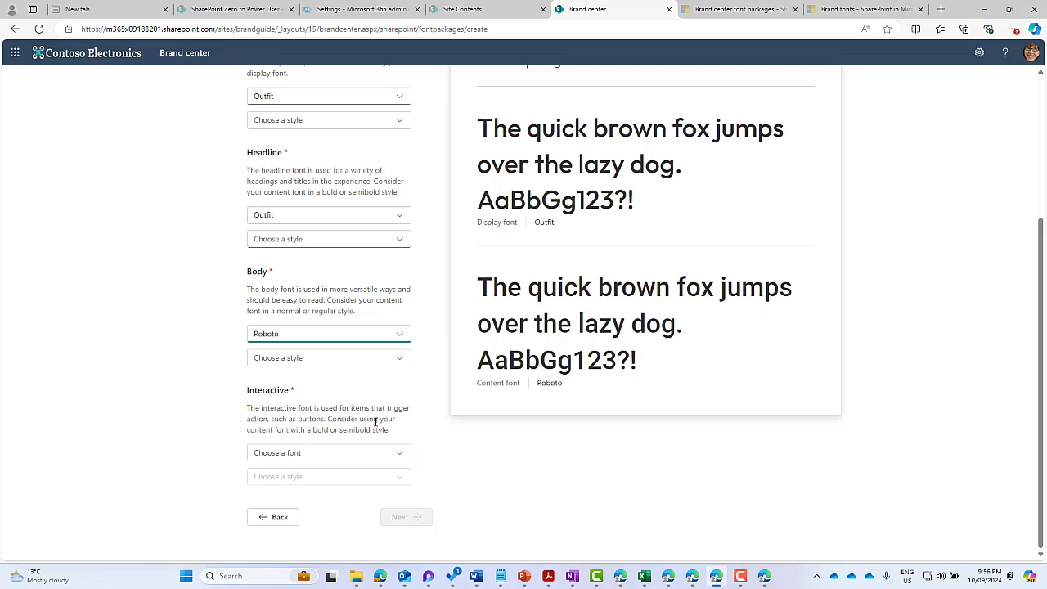
{"action": "left_click_drag", "start_coordinate": [332, 420], "coordinate": [384, 422]}
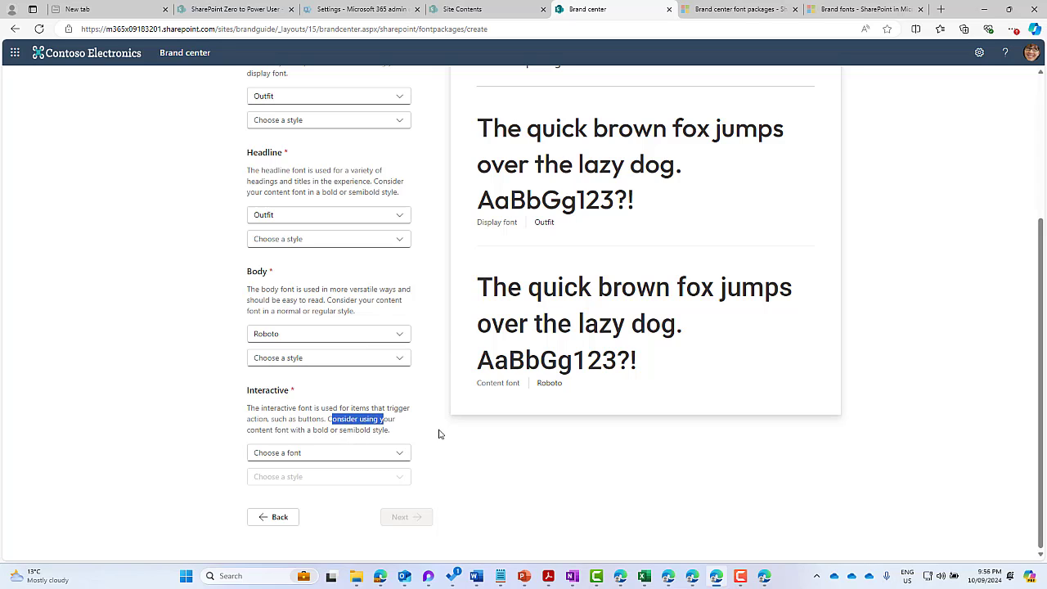
{"action": "left_click", "coordinate": [458, 475]}
{"action": "left_click", "coordinate": [337, 455]}
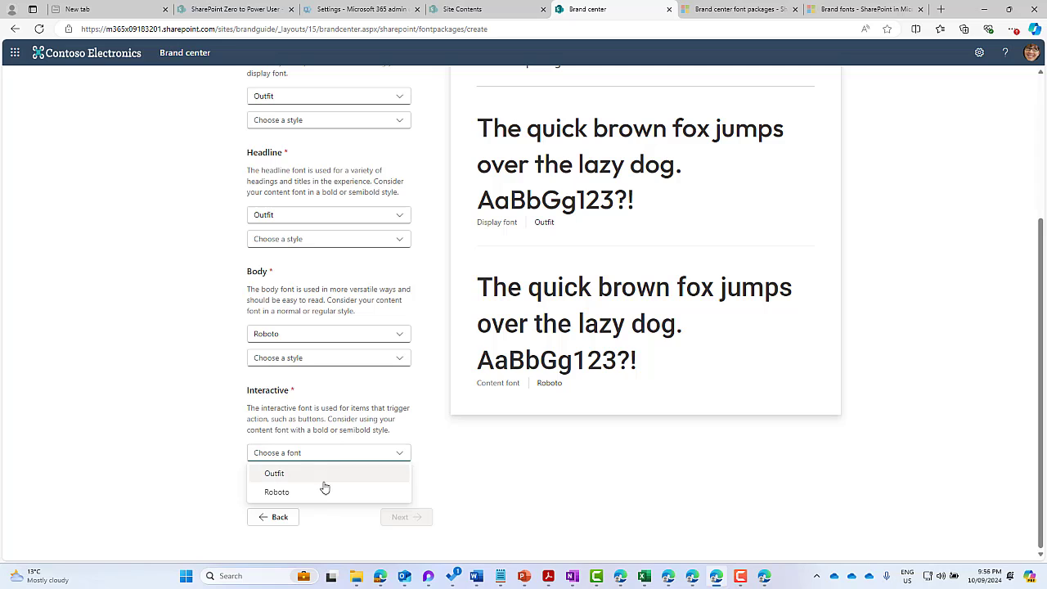
{"action": "left_click", "coordinate": [324, 491]}
{"action": "left_click", "coordinate": [323, 481]}
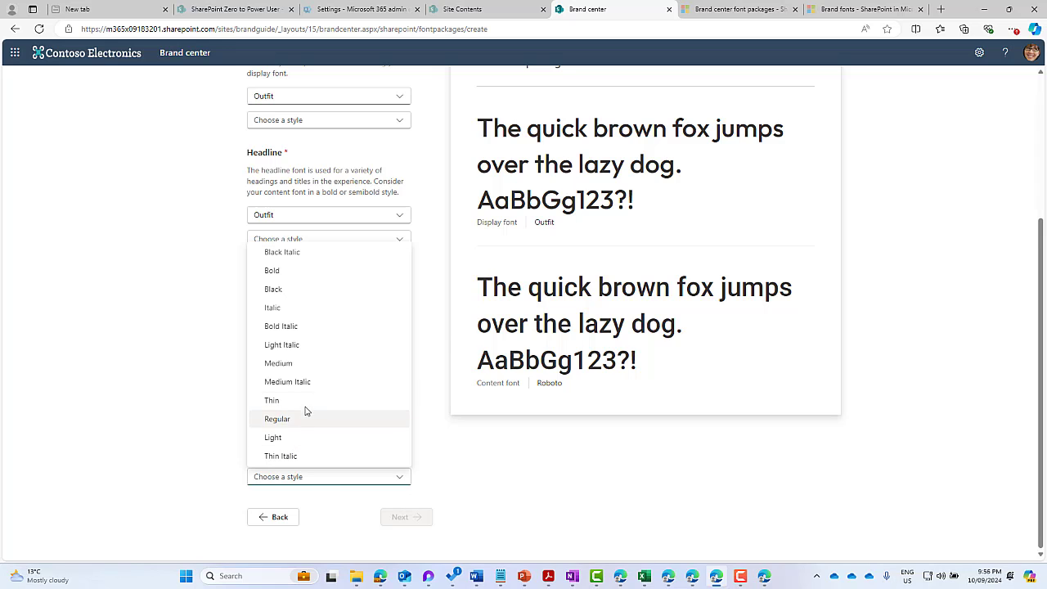
{"action": "left_click", "coordinate": [292, 272]}
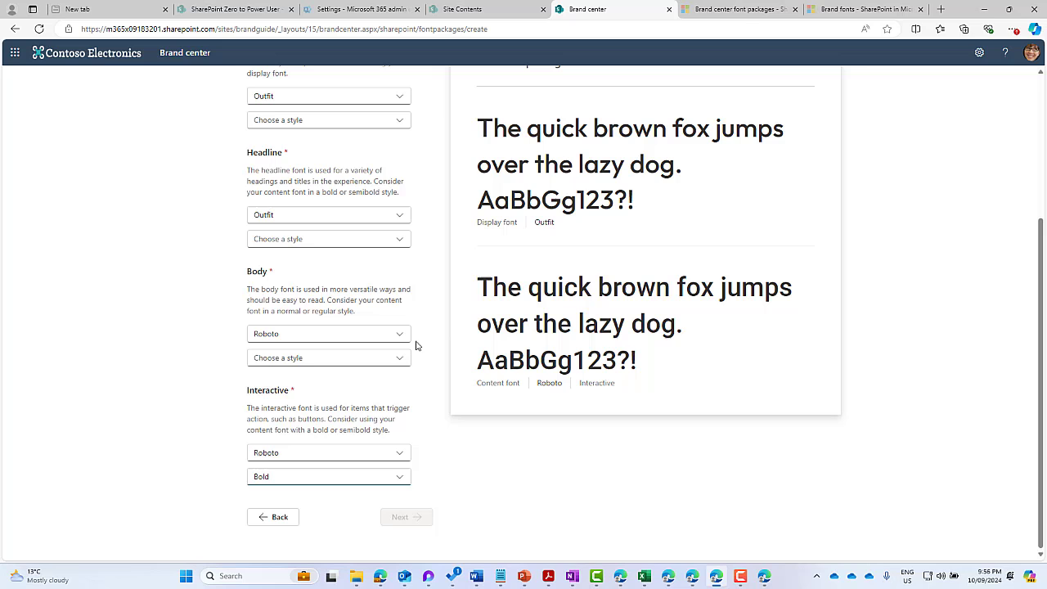
Step: Set styles: Title SemiBold, Headline ExtraBold, and Body Regular
{"action": "scroll", "coordinate": [295, 450], "scroll_direction": "up", "scroll_amount": 2}
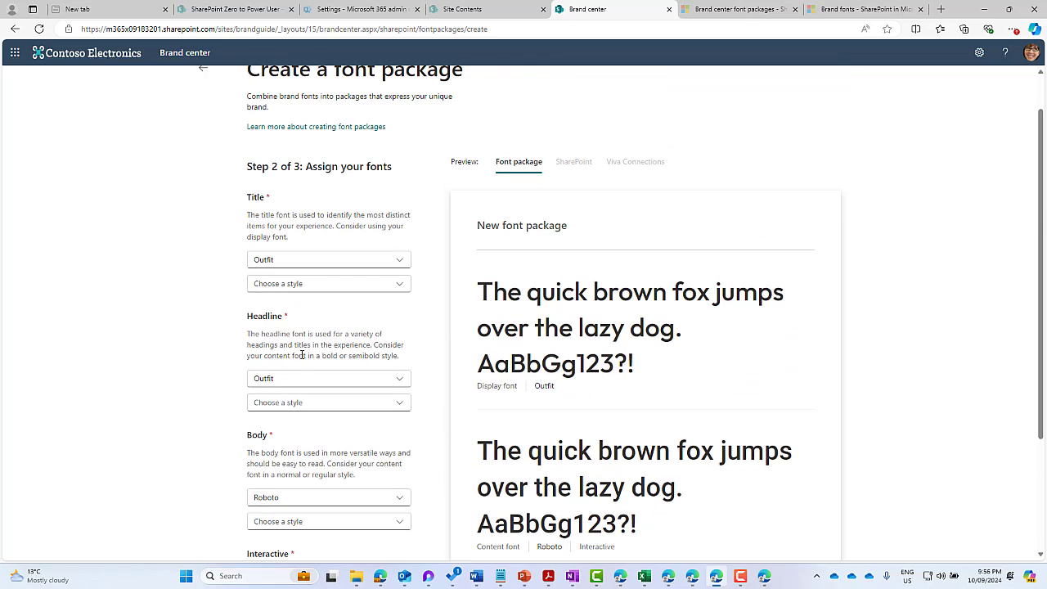
{"action": "scroll", "coordinate": [317, 349], "scroll_direction": "up", "scroll_amount": 1}
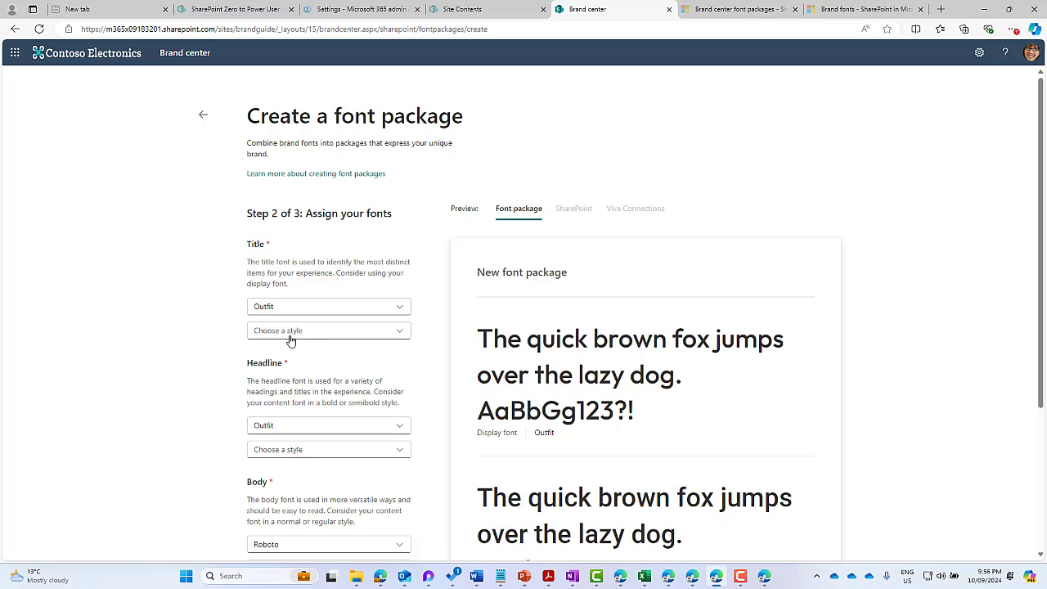
{"action": "left_click", "coordinate": [290, 332]}
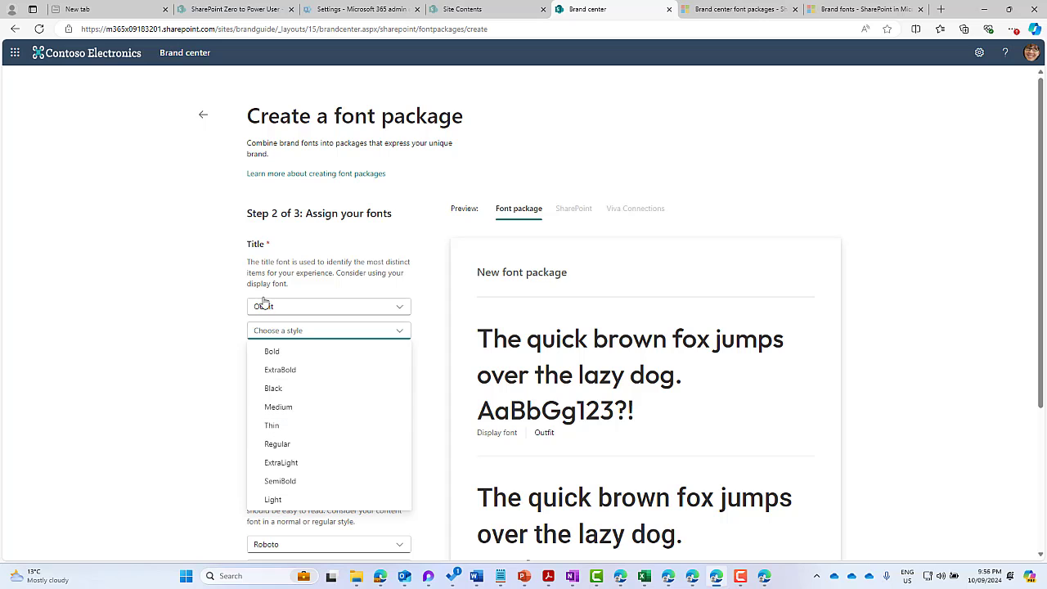
{"action": "left_click", "coordinate": [297, 481]}
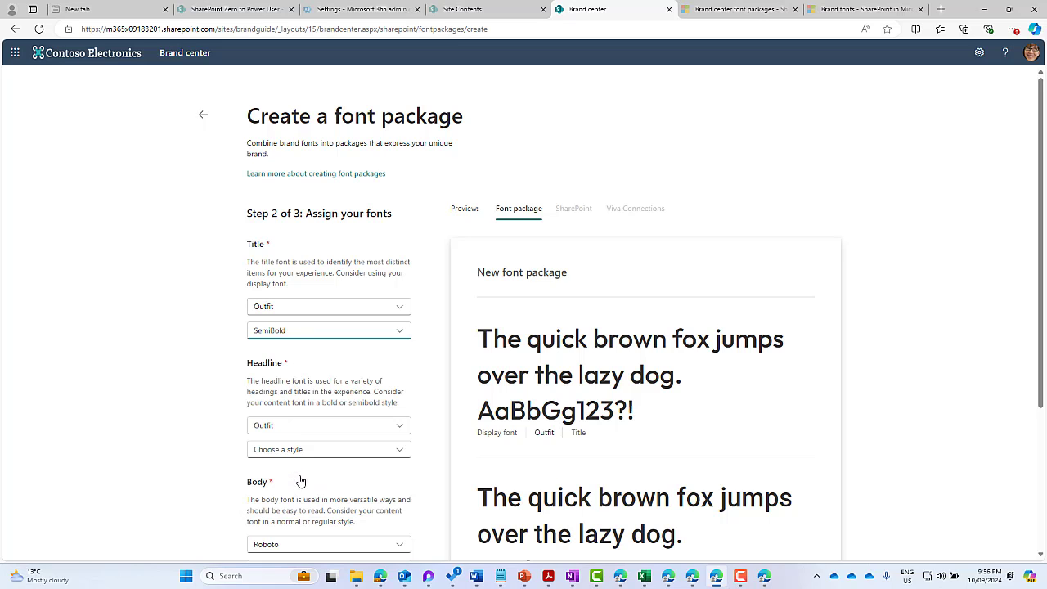
{"action": "scroll", "coordinate": [300, 449], "scroll_direction": "down", "scroll_amount": 1}
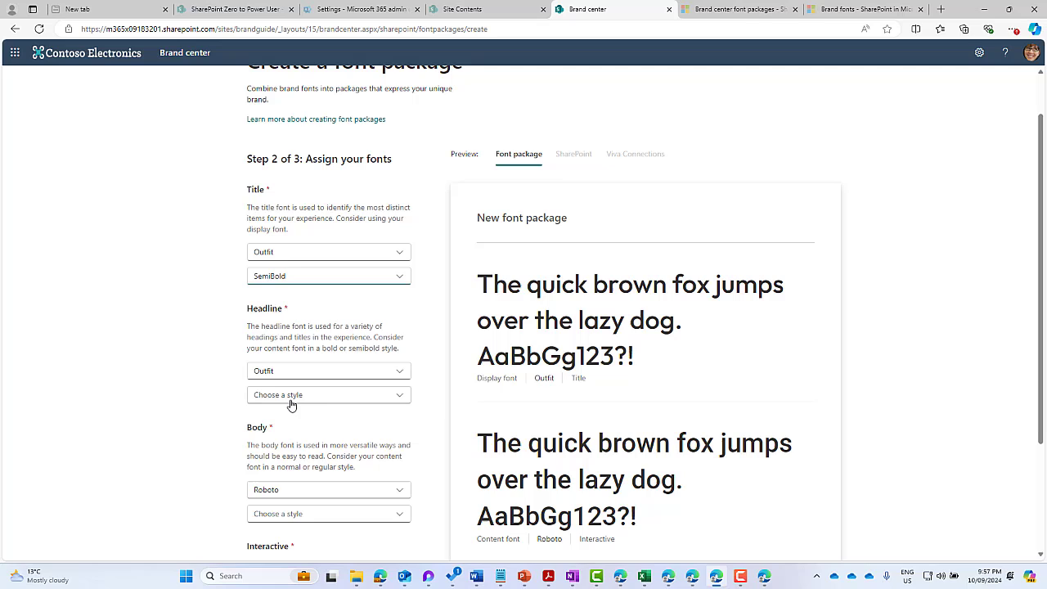
{"action": "left_click", "coordinate": [292, 400]}
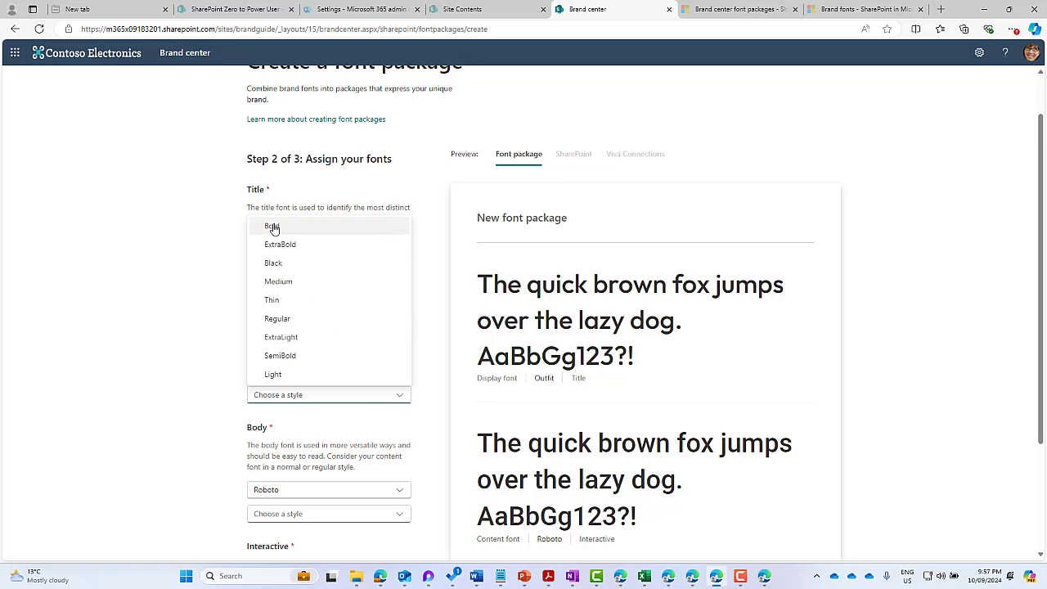
{"action": "left_click", "coordinate": [283, 249]}
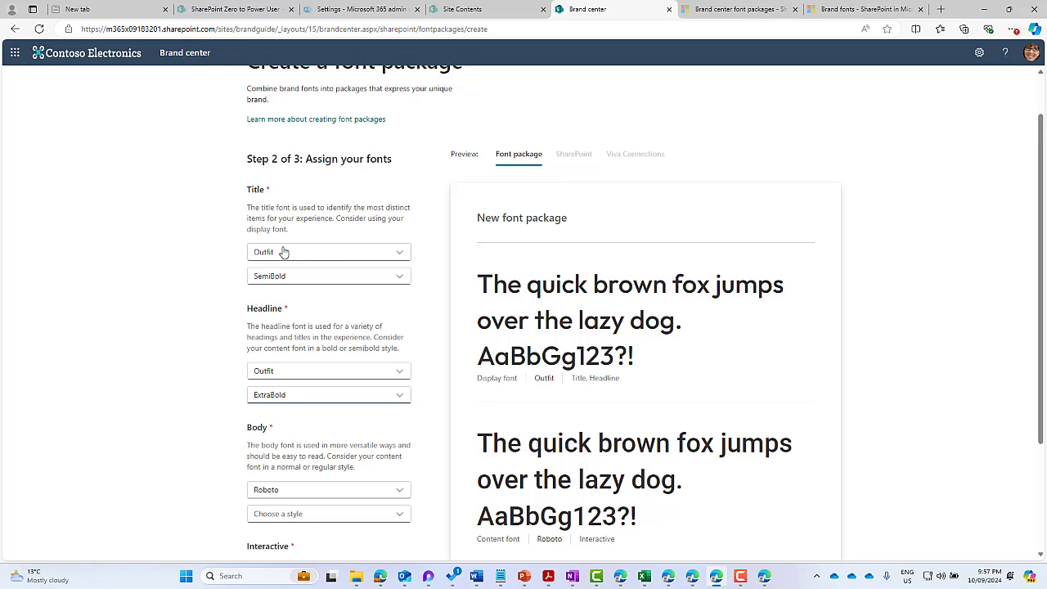
{"action": "scroll", "coordinate": [342, 428], "scroll_direction": "down", "scroll_amount": 1}
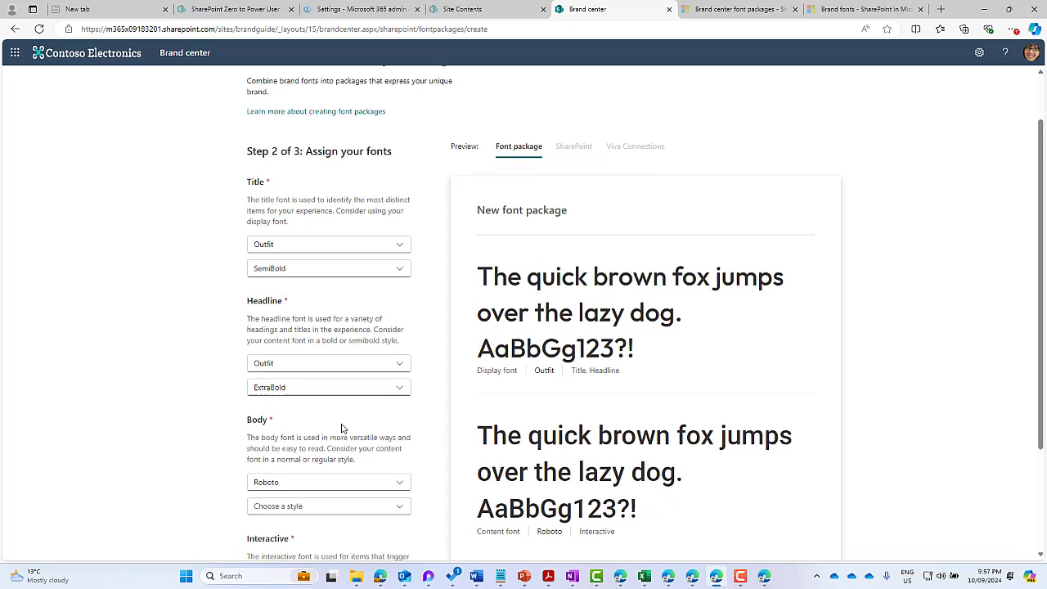
{"action": "left_click", "coordinate": [311, 459]}
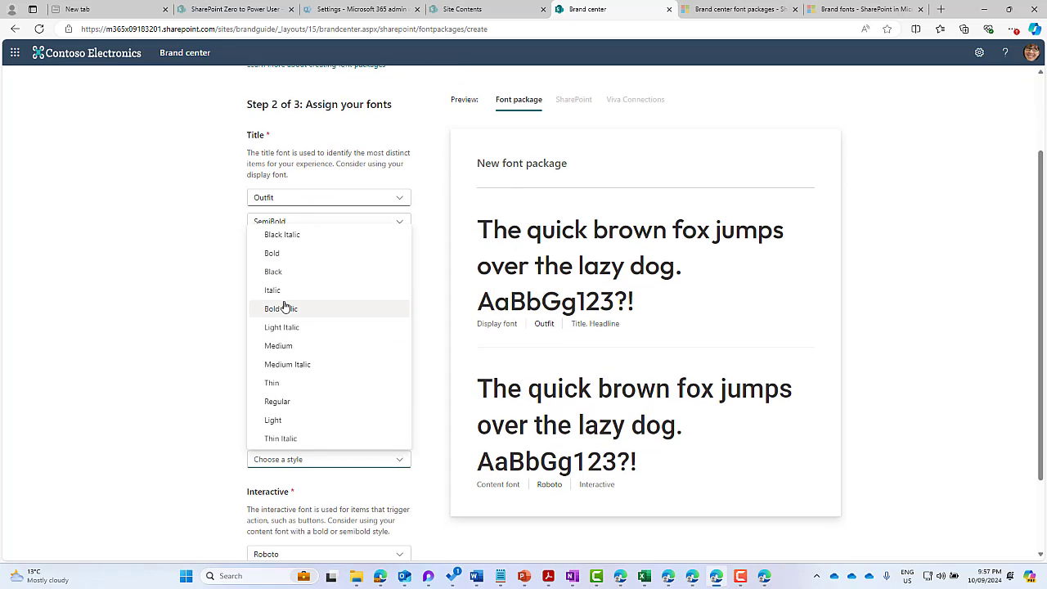
{"action": "left_click", "coordinate": [312, 403]}
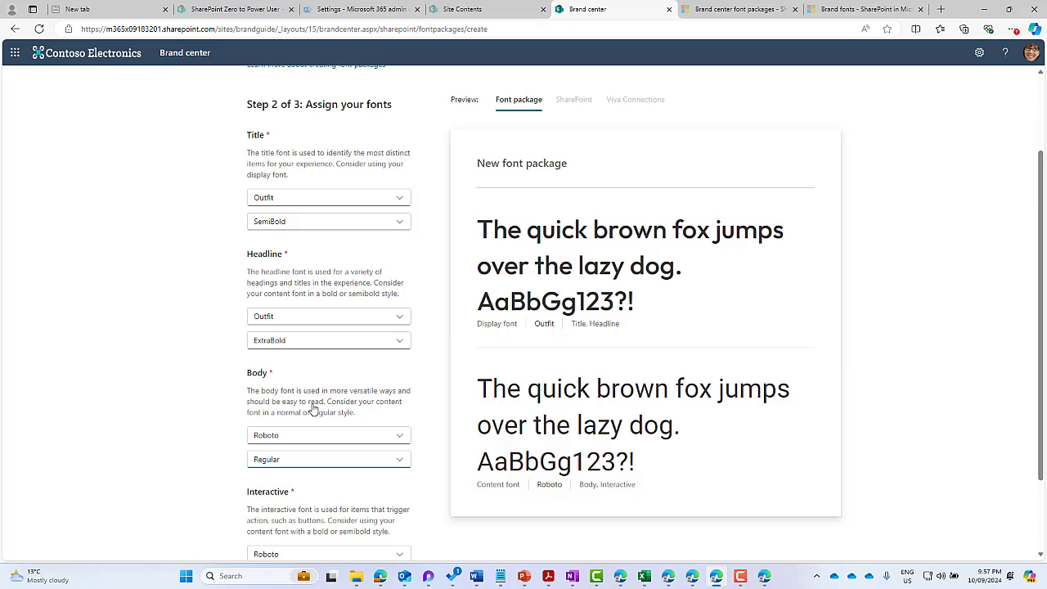
{"action": "scroll", "coordinate": [313, 409], "scroll_direction": "down", "scroll_amount": 2}
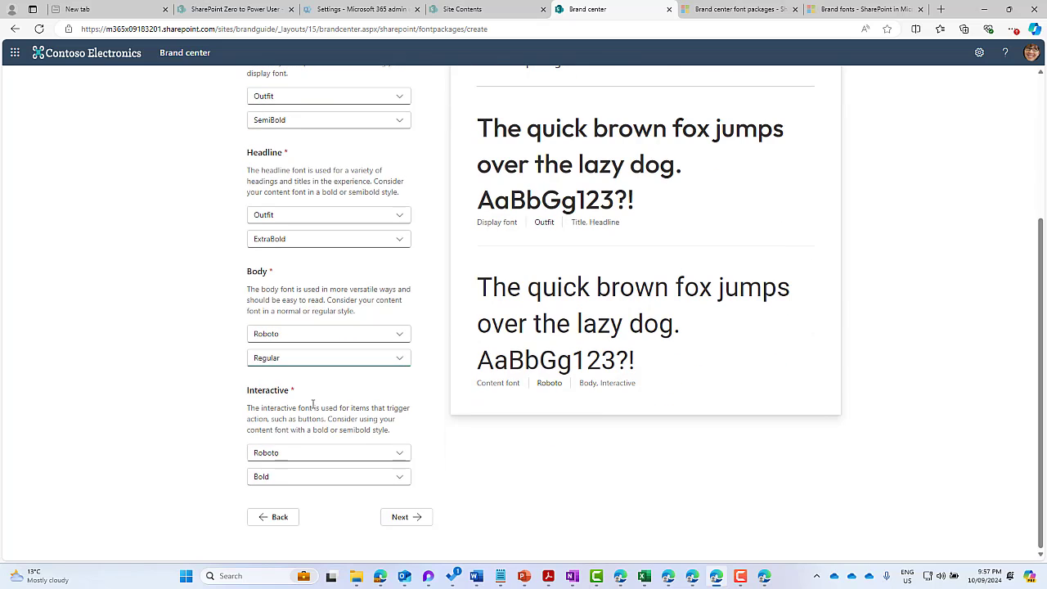
Step: Advance to step 3 and name the font package 'Copilot Studio'
{"action": "left_click", "coordinate": [401, 518]}
{"action": "scroll", "coordinate": [275, 344], "scroll_direction": "up", "scroll_amount": 1}
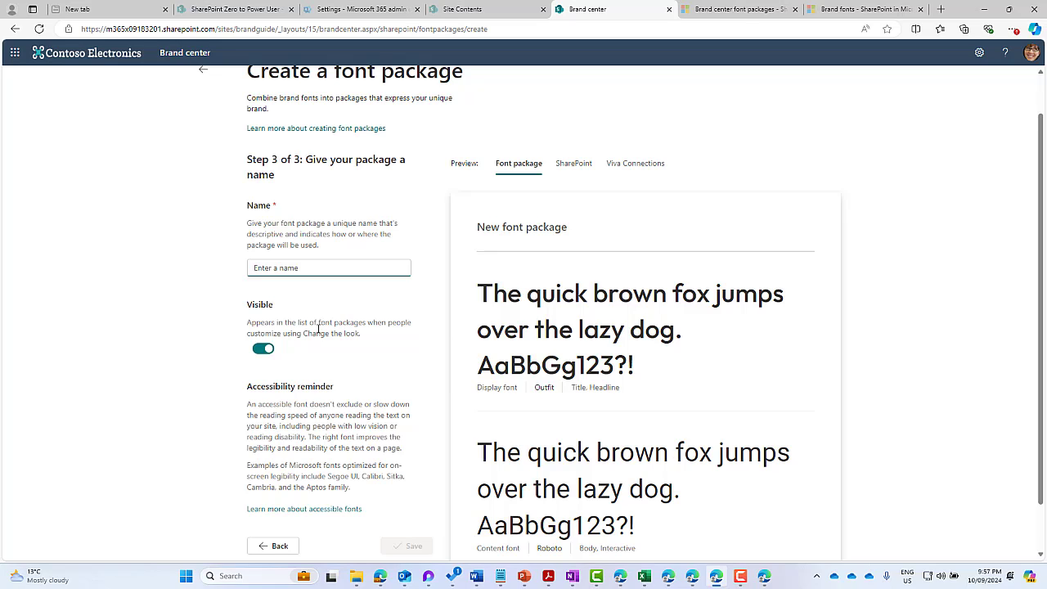
{"action": "type", "text": "Copil"}
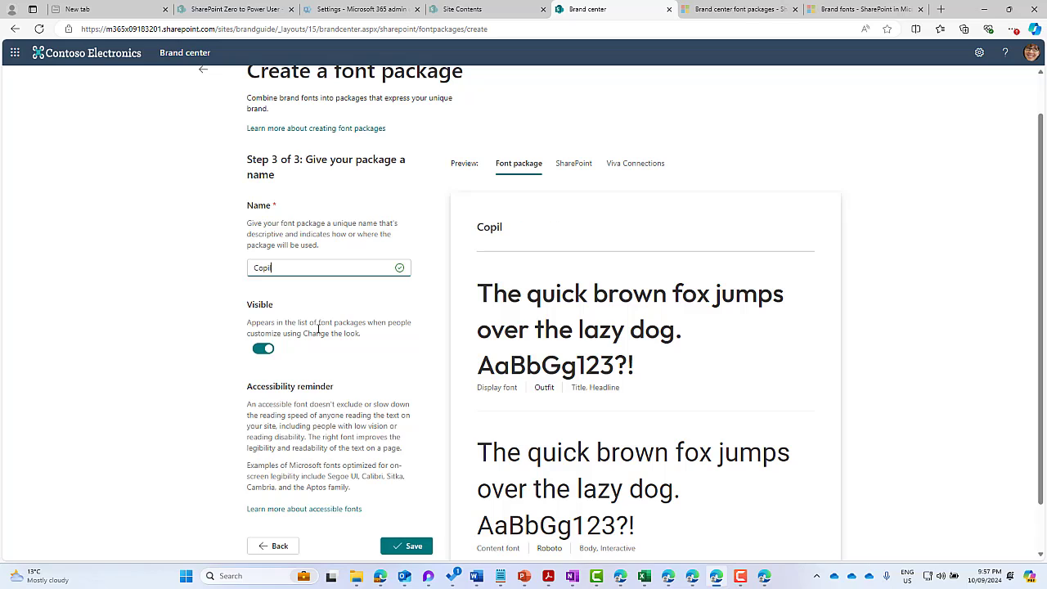
{"action": "type", "text": "ot Studio"}
{"action": "scroll", "coordinate": [261, 331], "scroll_direction": "down", "scroll_amount": 2}
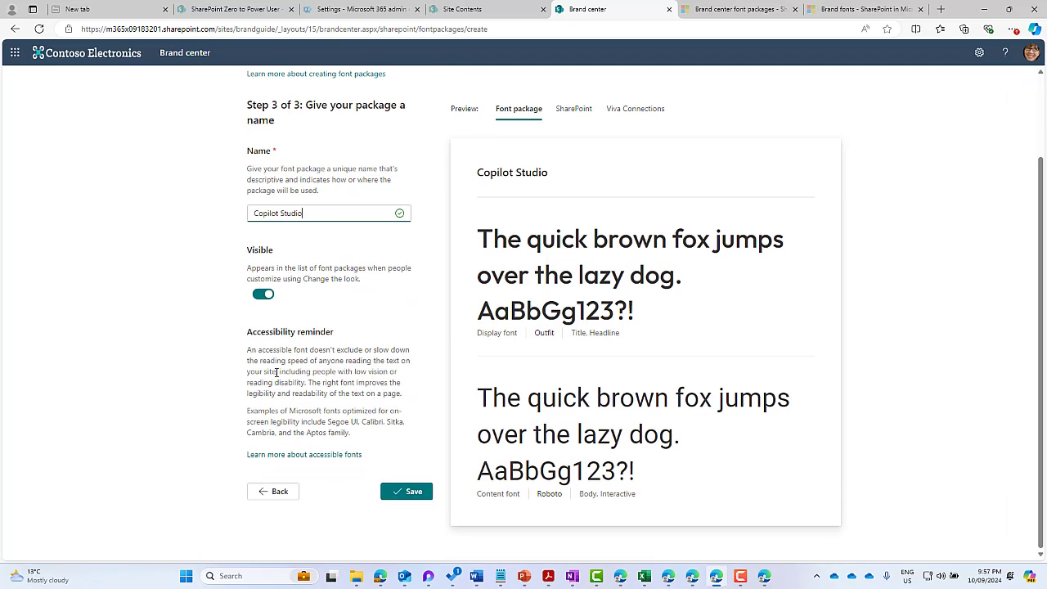
{"action": "left_click_drag", "start_coordinate": [252, 333], "coordinate": [305, 334]}
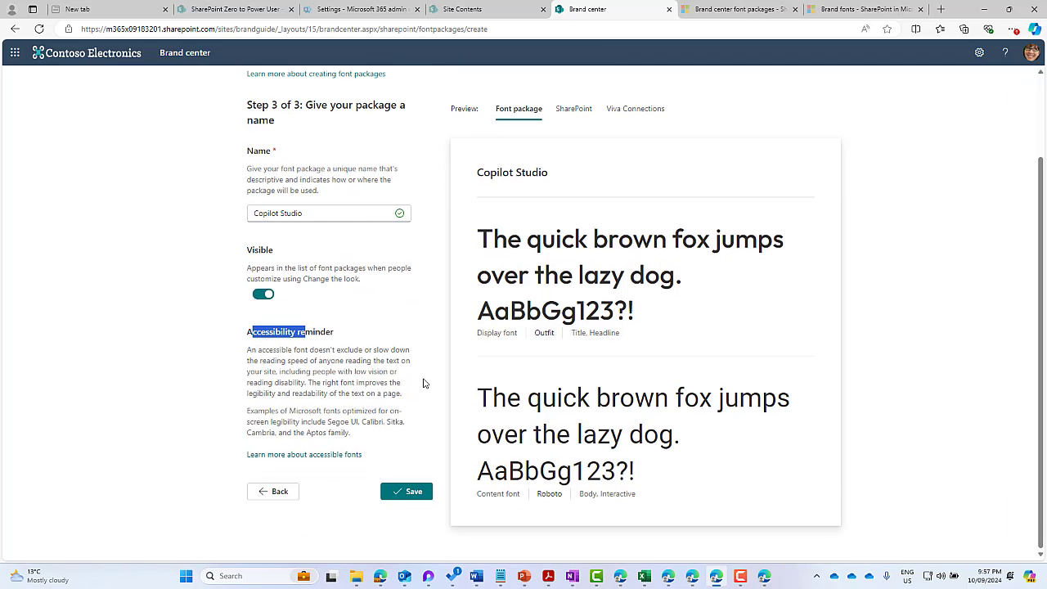
Step: Save the Copilot Studio font package
{"action": "left_click", "coordinate": [370, 502]}
{"action": "left_click", "coordinate": [408, 494]}
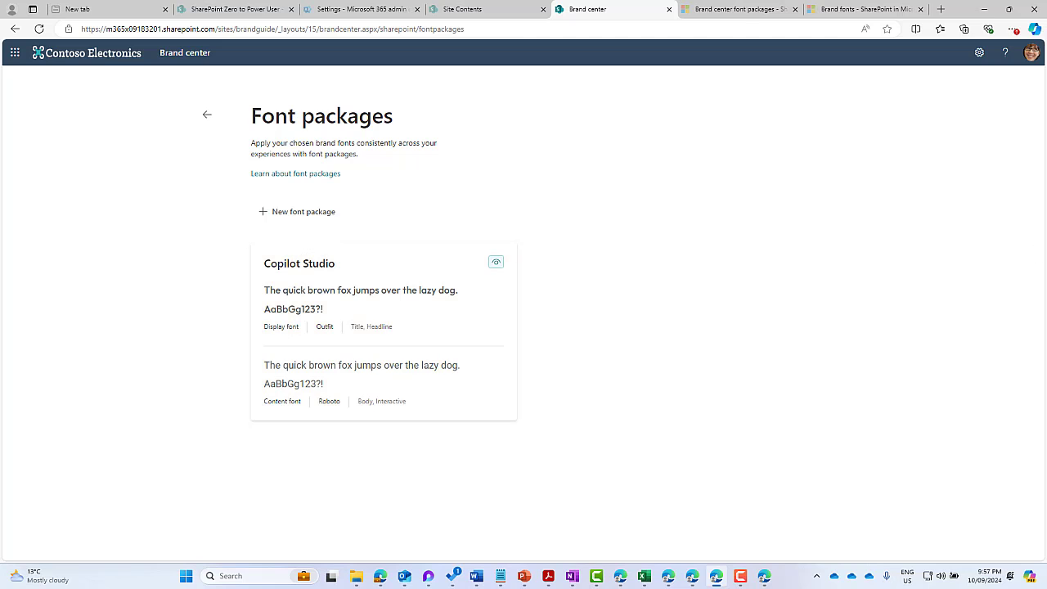
Step: On the course site, select the Copilot Studio package under Change the look > Font
{"action": "key", "text": "ctrl+2"}
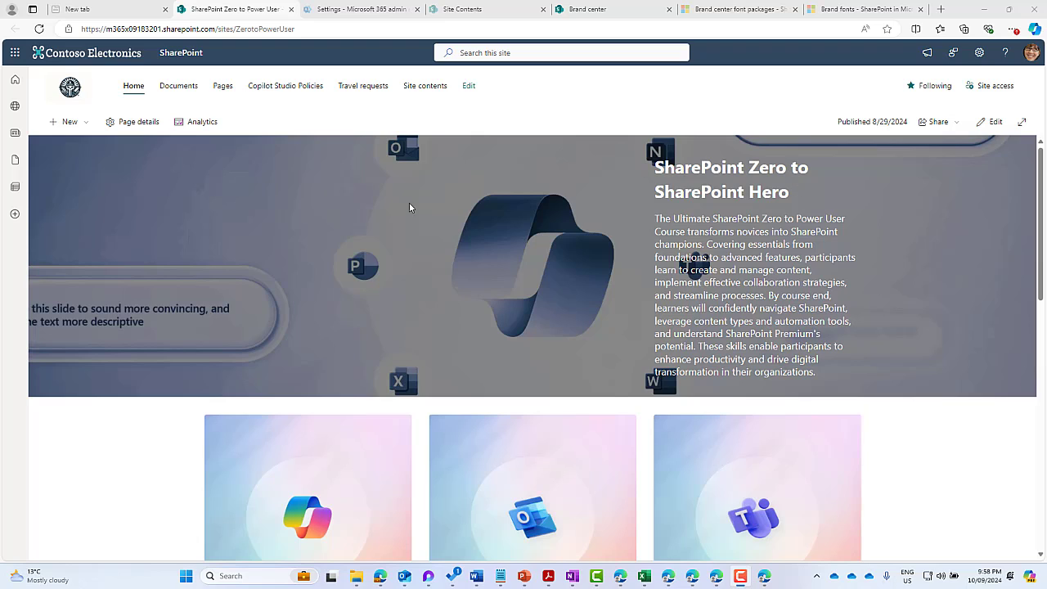
{"action": "left_click", "coordinate": [979, 53]}
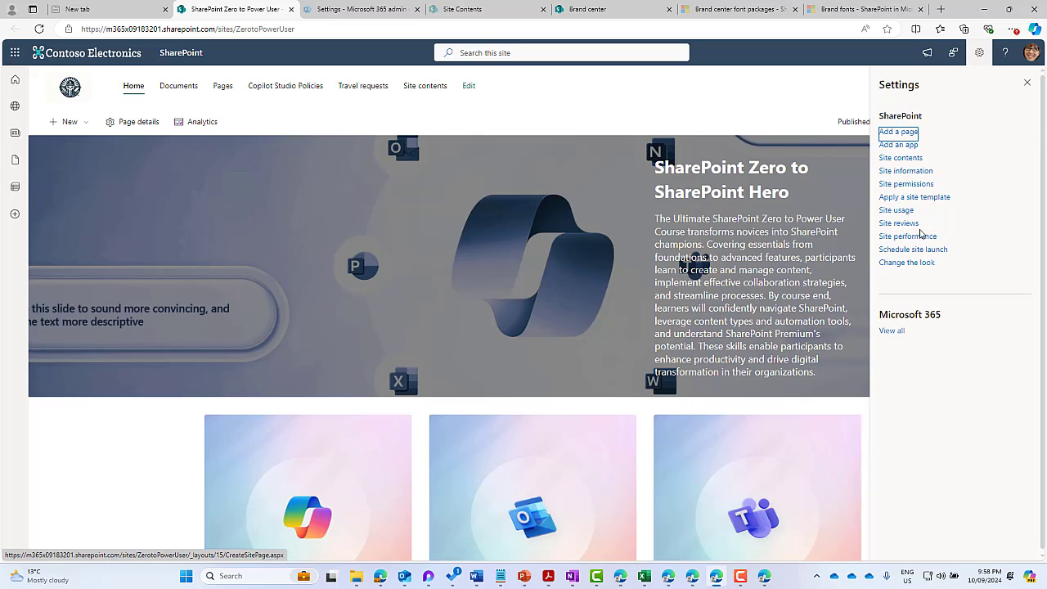
{"action": "left_click", "coordinate": [905, 263]}
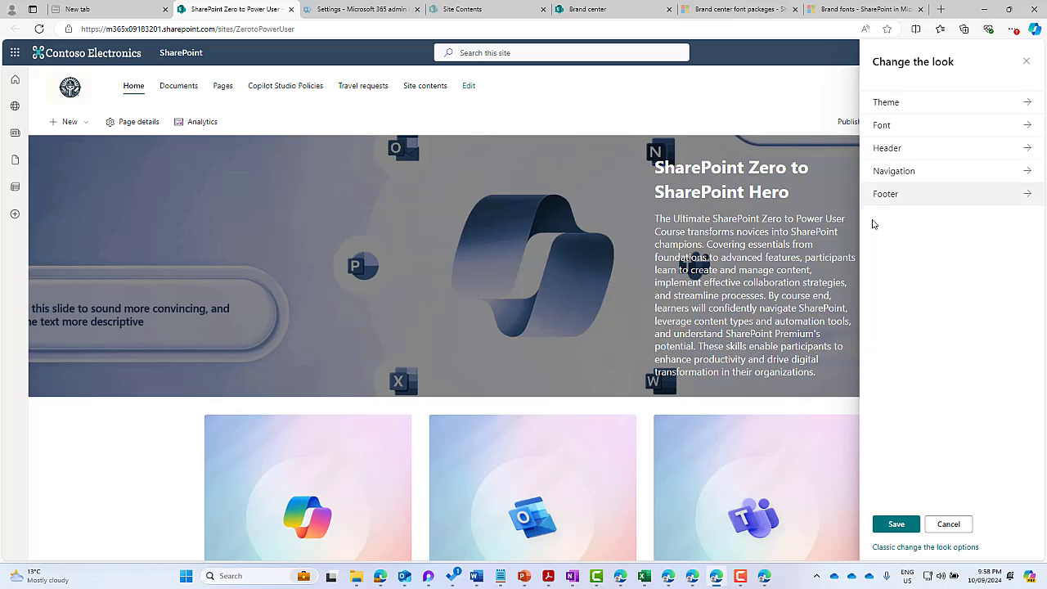
{"action": "left_click", "coordinate": [908, 132]}
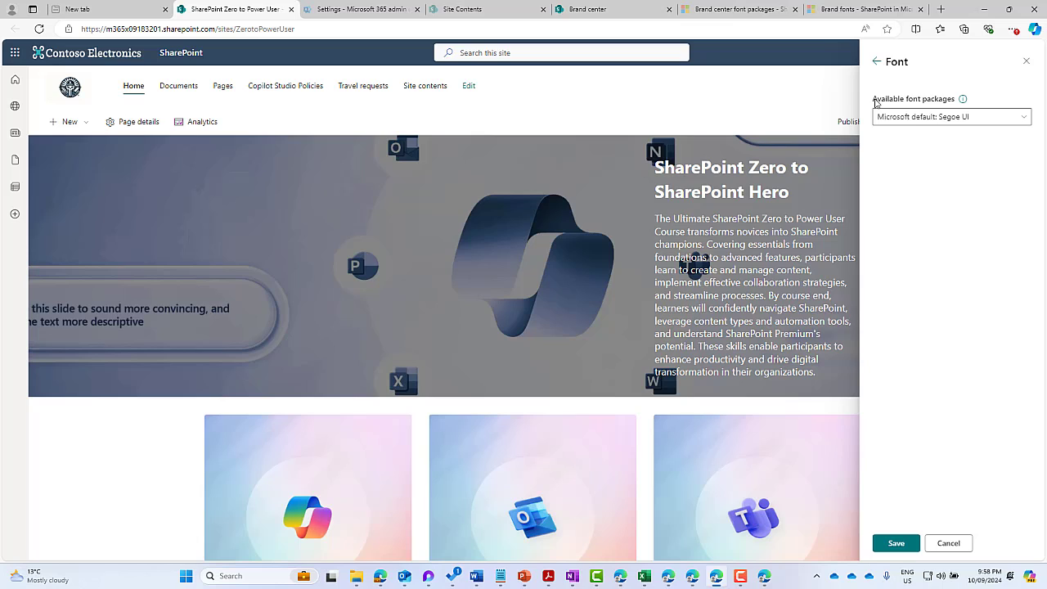
{"action": "left_click_drag", "start_coordinate": [873, 99], "coordinate": [954, 101]}
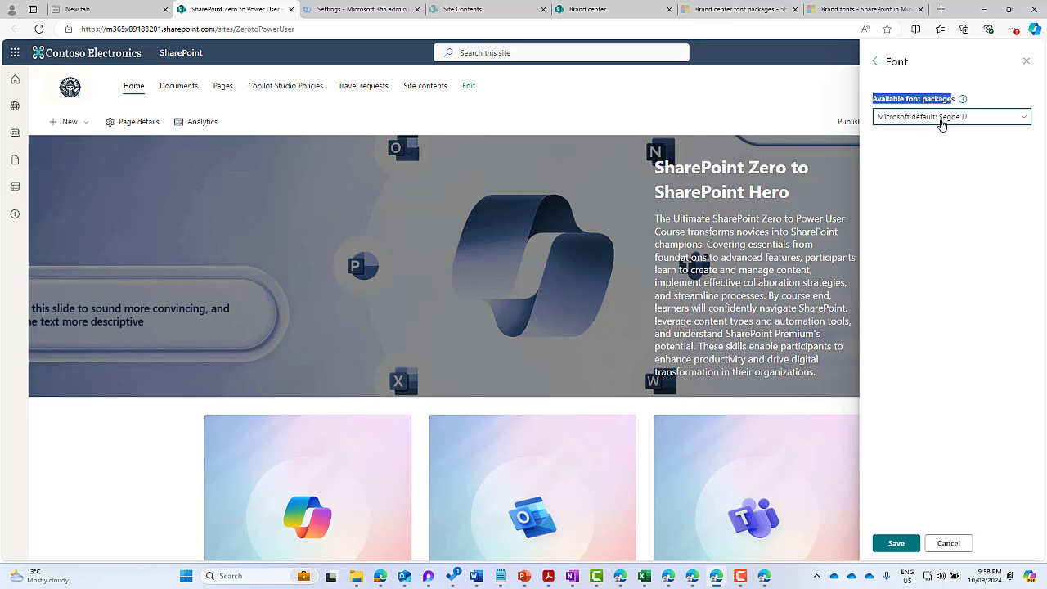
{"action": "left_click", "coordinate": [943, 120]}
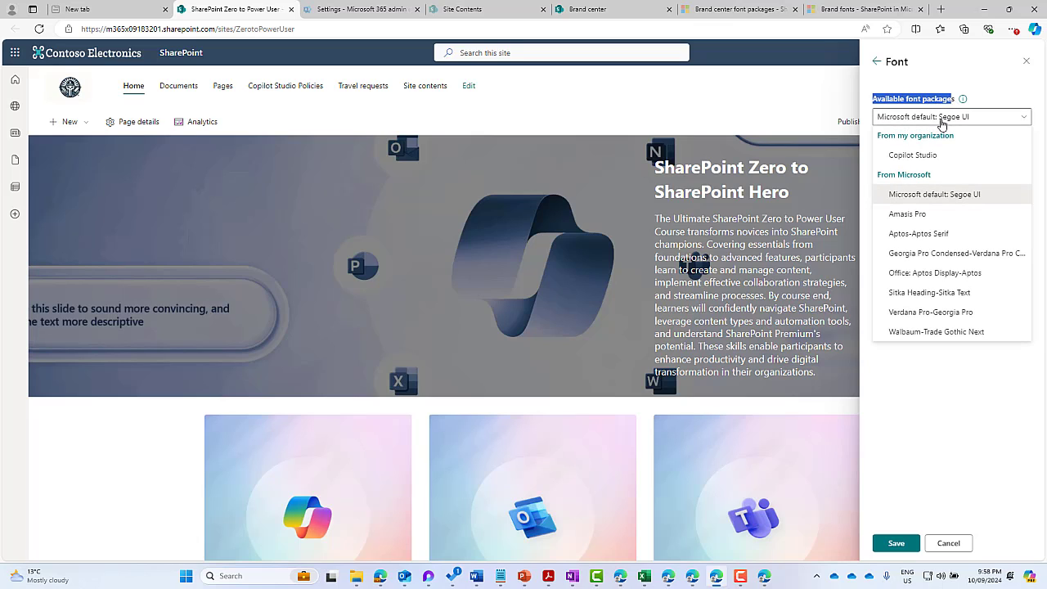
{"action": "left_click", "coordinate": [918, 157]}
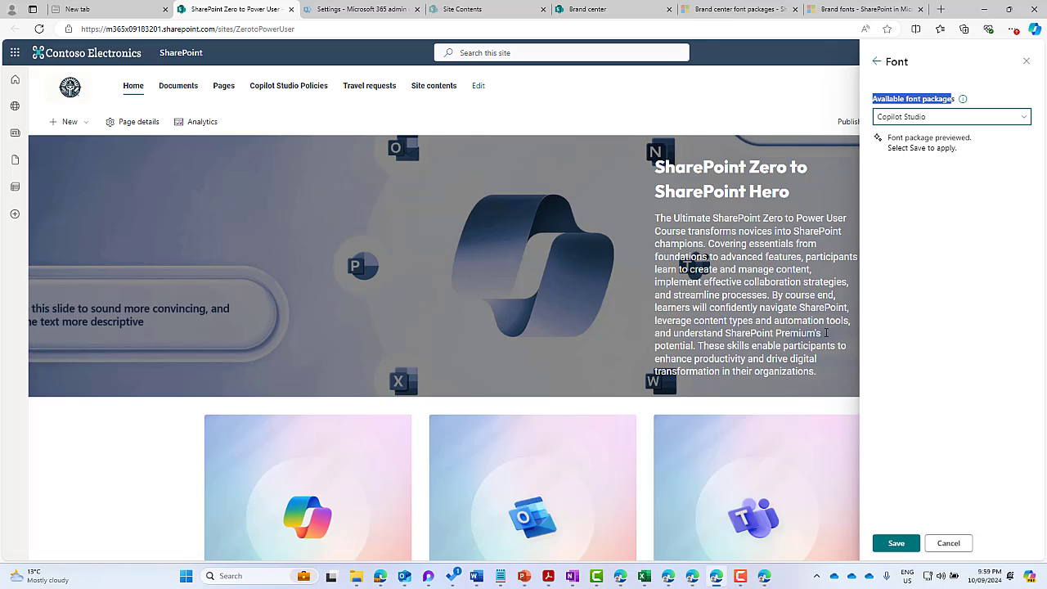
Step: Save the Copilot Studio font to the site and check the Outfit and Roboto text on the home page
{"action": "left_click", "coordinate": [896, 543]}
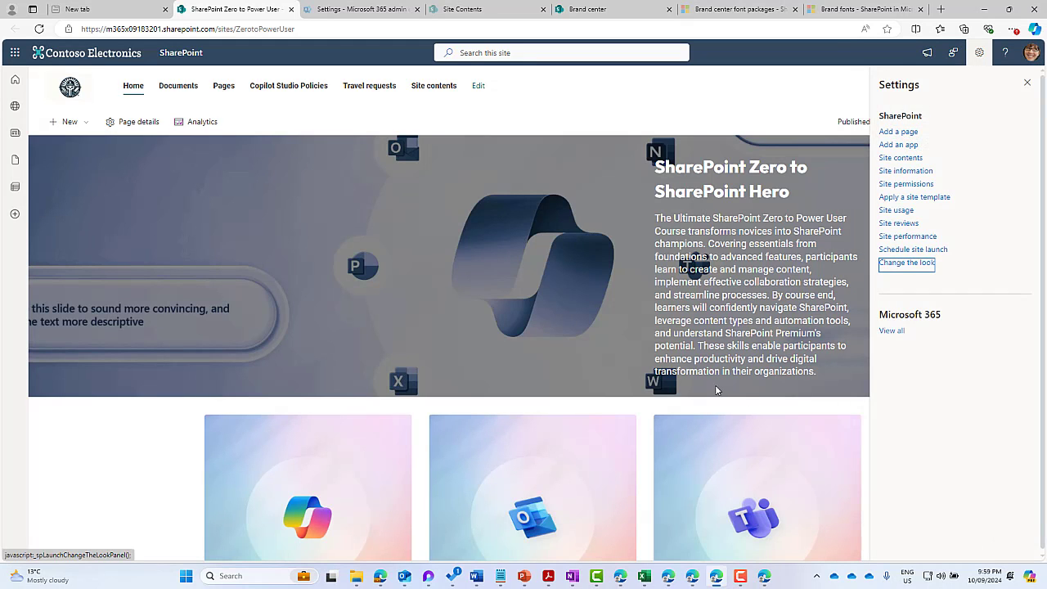
{"action": "left_click", "coordinate": [1027, 81]}
{"action": "scroll", "coordinate": [783, 221], "scroll_direction": "down", "scroll_amount": 5}
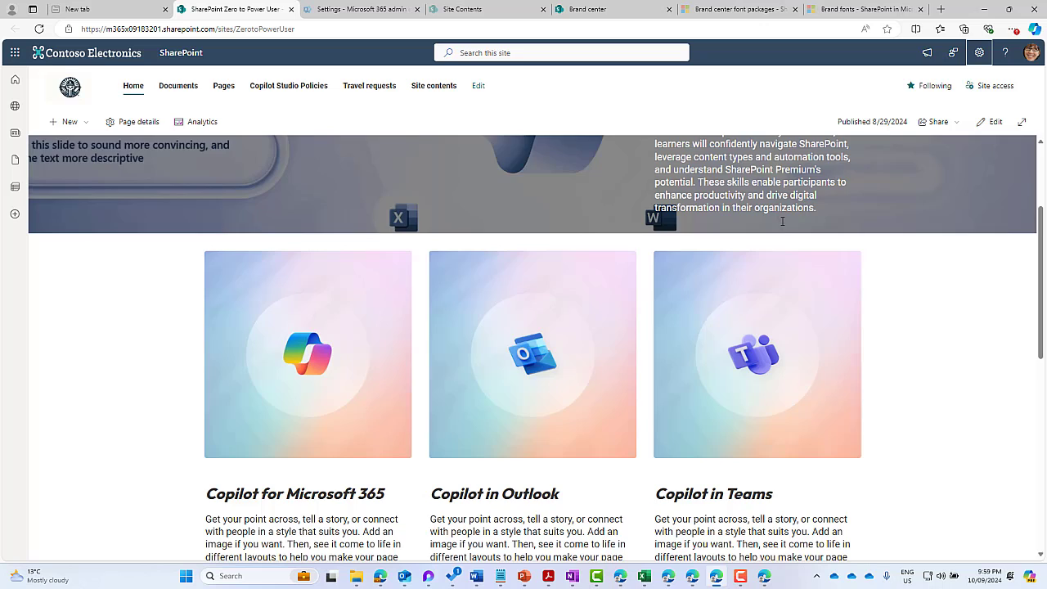
{"action": "scroll", "coordinate": [542, 376], "scroll_direction": "down", "scroll_amount": 3}
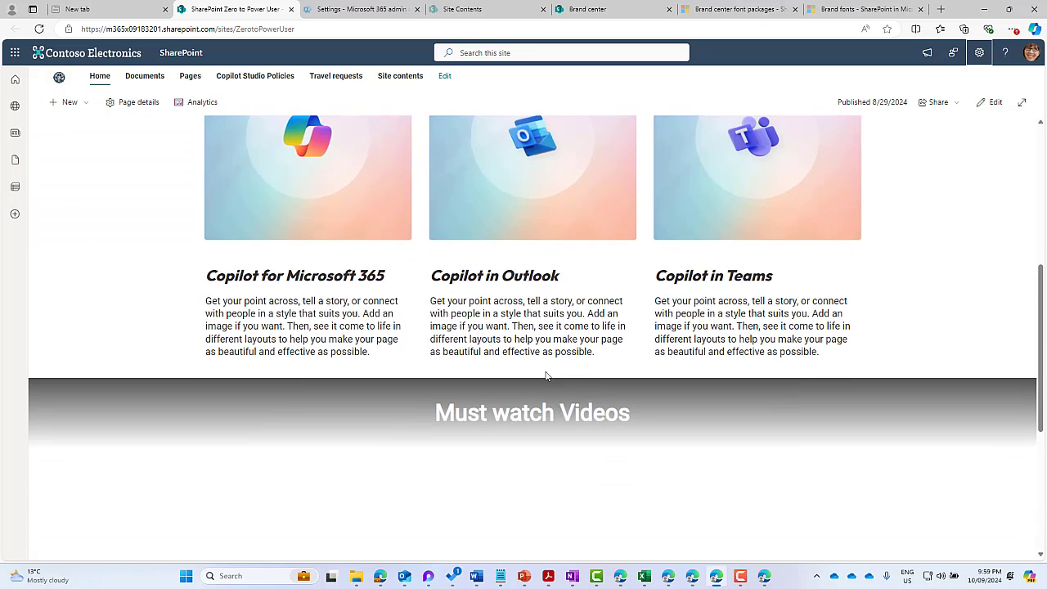
{"action": "left_click_drag", "start_coordinate": [426, 241], "coordinate": [522, 251]}
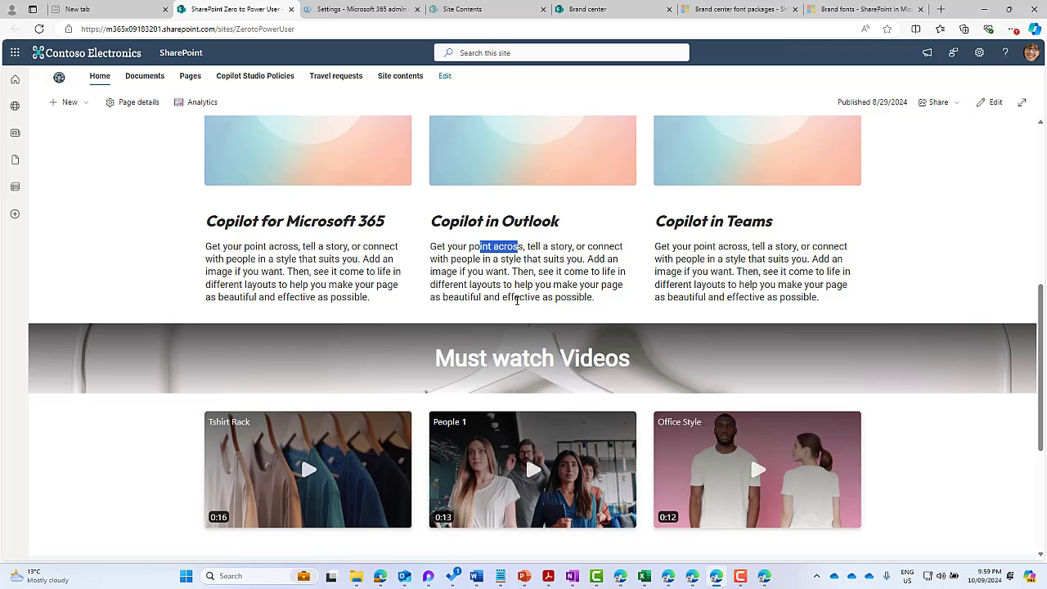
{"action": "left_click_drag", "start_coordinate": [455, 358], "coordinate": [479, 357]}
{"action": "scroll", "coordinate": [531, 351], "scroll_direction": "down", "scroll_amount": 2}
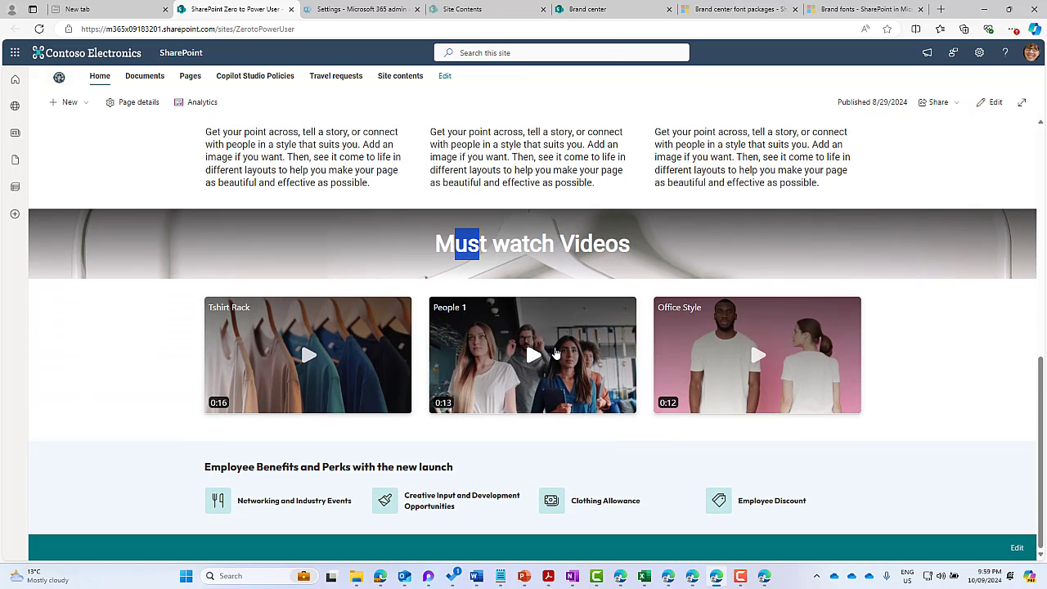
{"action": "left_click_drag", "start_coordinate": [206, 467], "coordinate": [554, 472]}
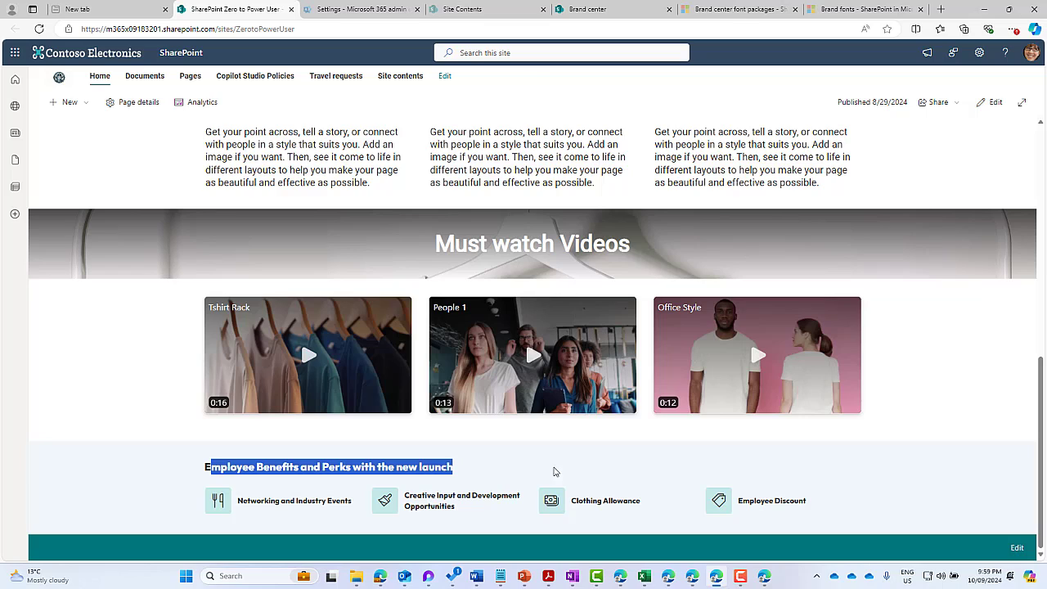